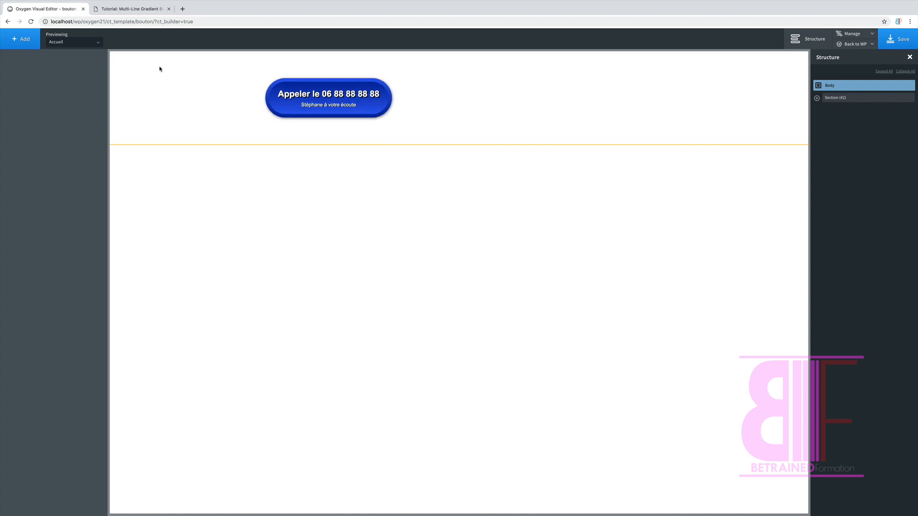
Step: Add a new section below the blue call button's section and insert a Link Wrapper inside it
click(137, 10)
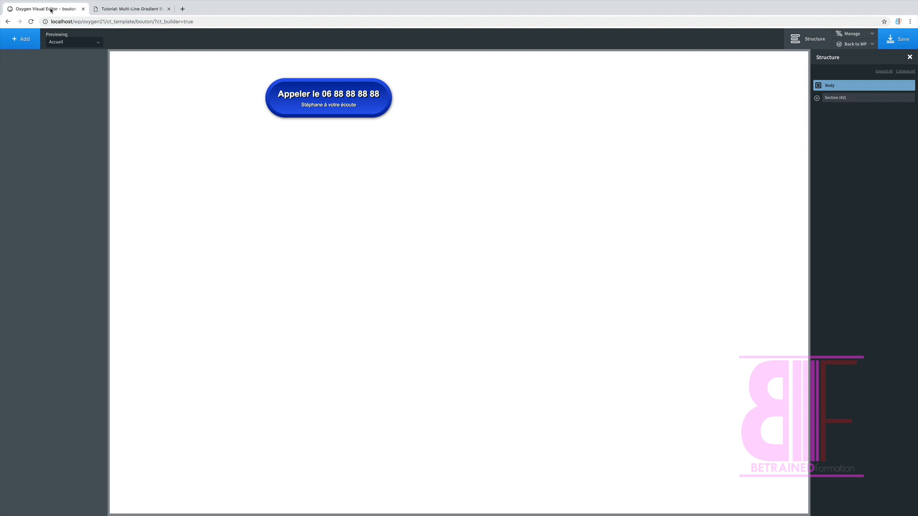
click(22, 42)
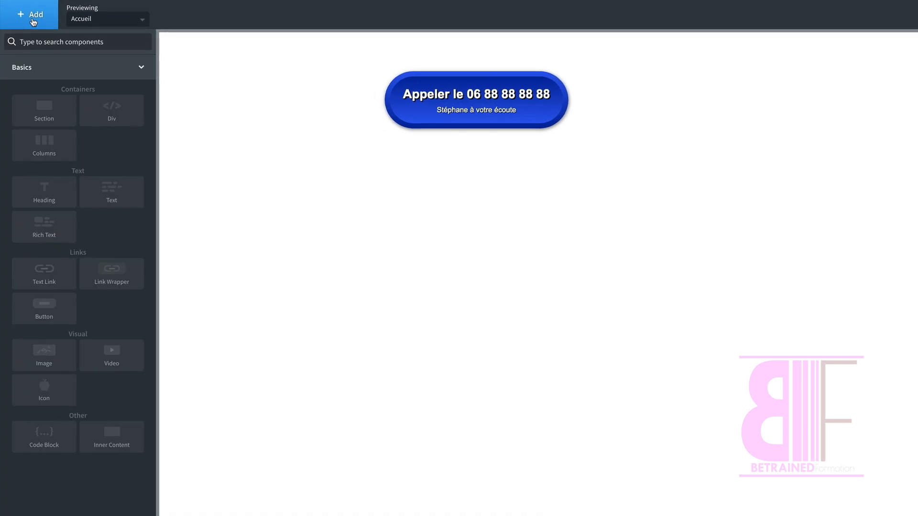
text(sec)
click(44, 74)
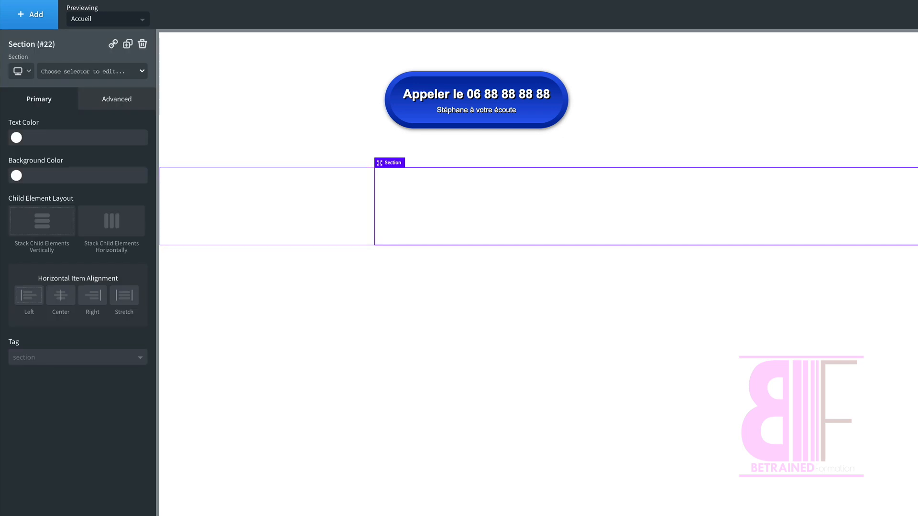
click(34, 17)
text(link)
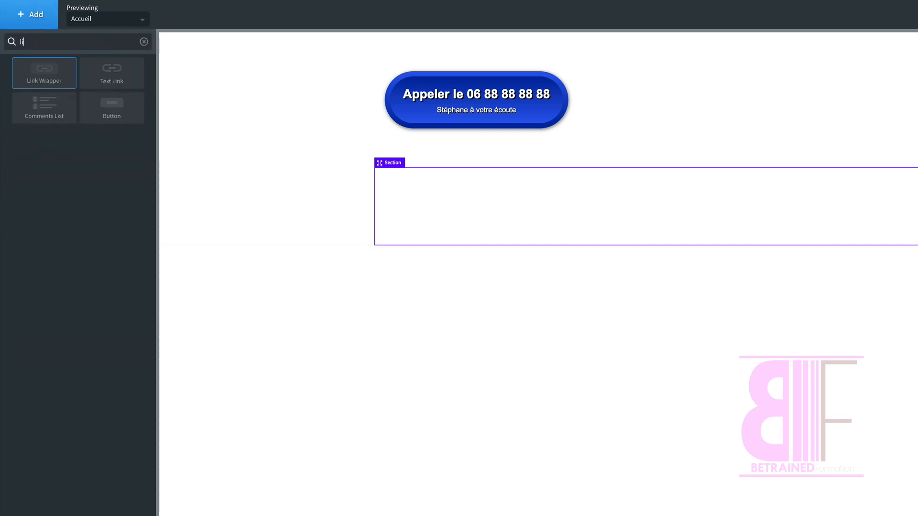
click(46, 81)
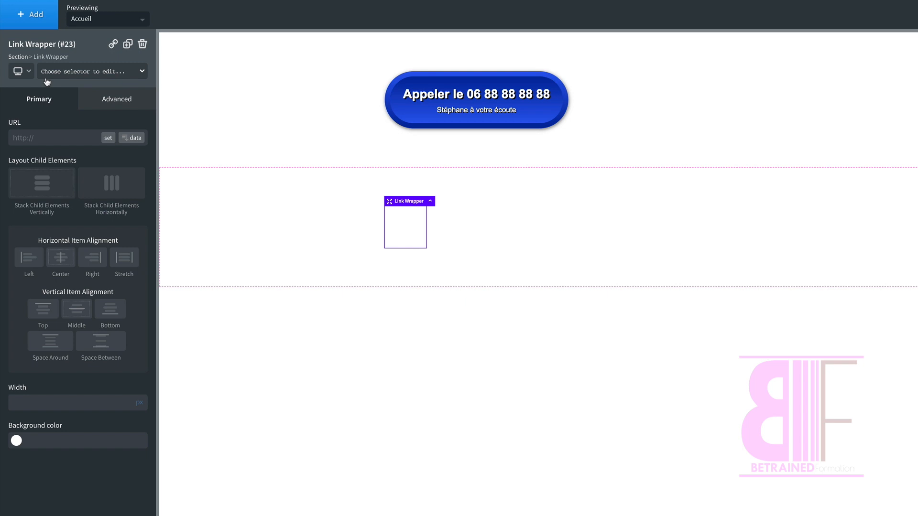
Step: Set the link wrapper's URL to a tel: link with the phone number
triple_click(46, 137)
text(tel:)
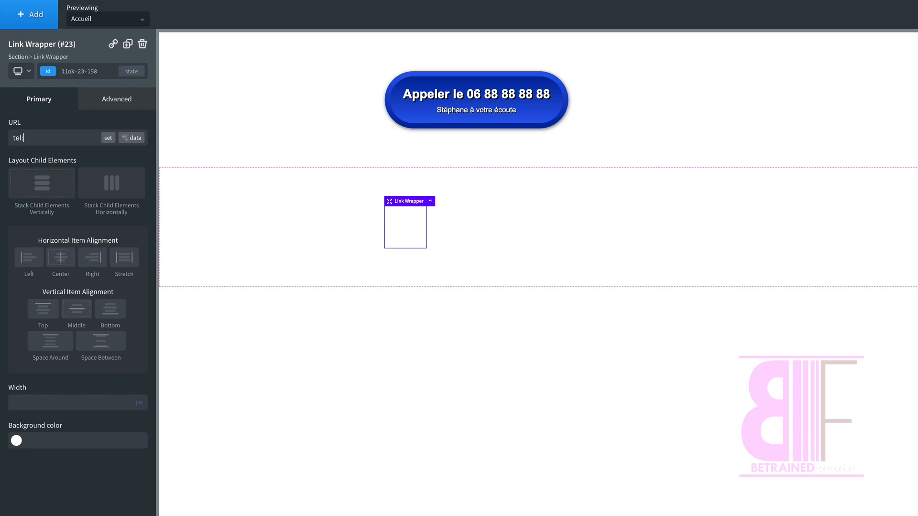
Step: Add two colour stops to the link wrapper's background gradient
click(105, 109)
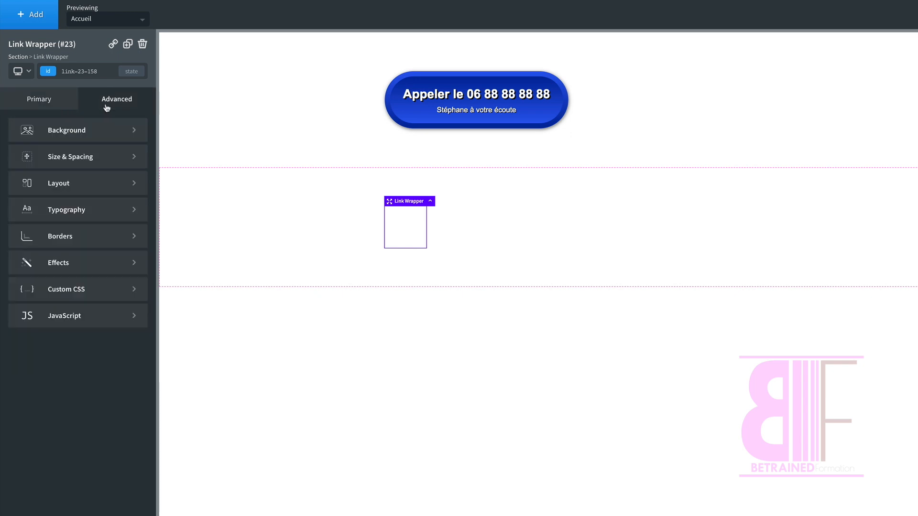
click(76, 136)
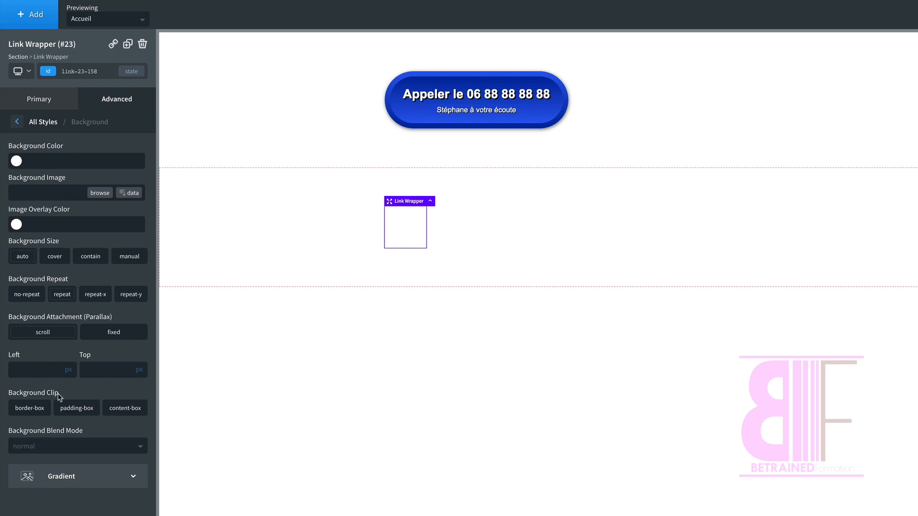
click(47, 477)
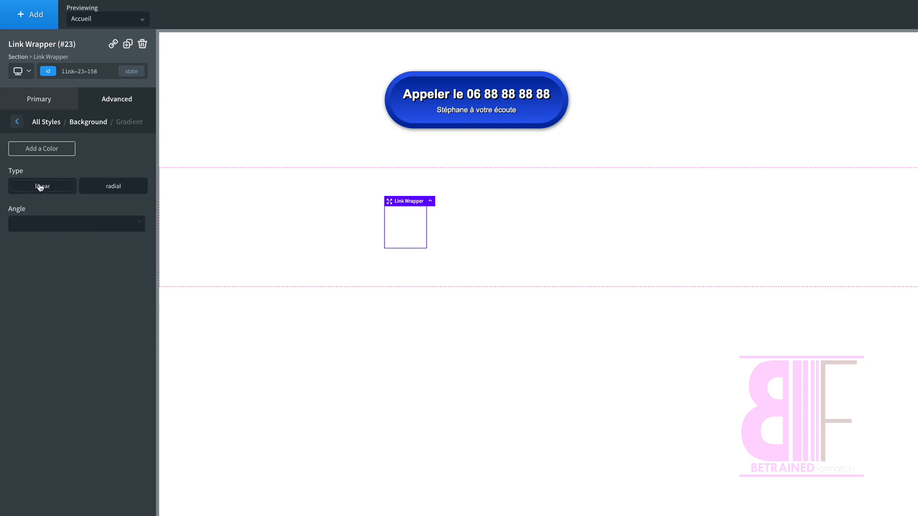
click(46, 154)
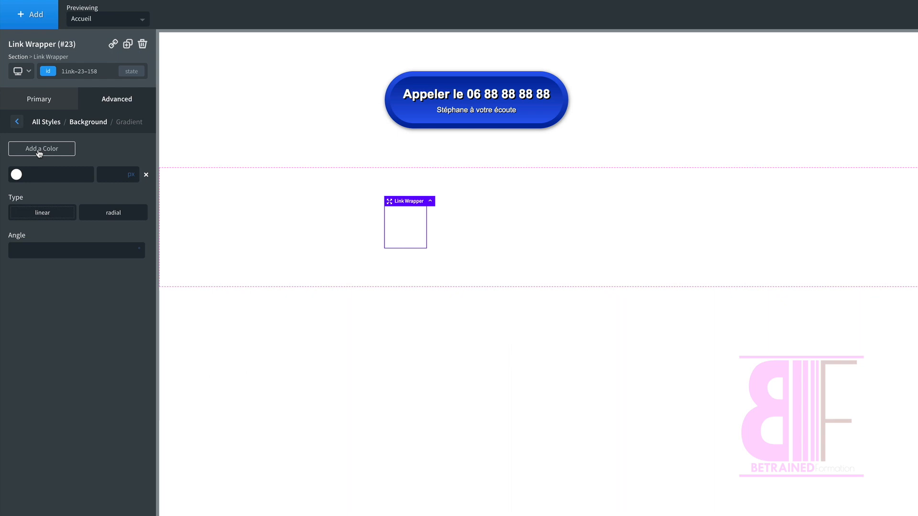
click(39, 153)
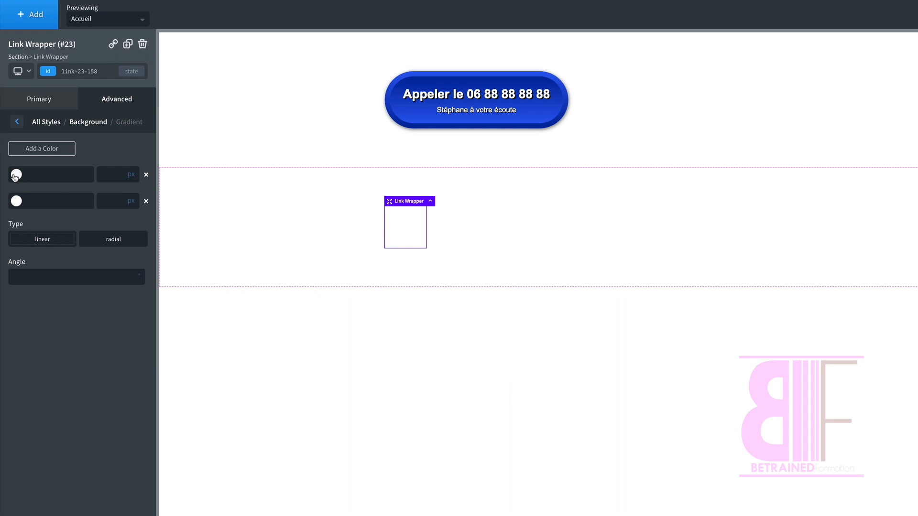
Step: Set the link wrapper's first gradient colour to green #15b582 and save it as global colour vert1
click(16, 175)
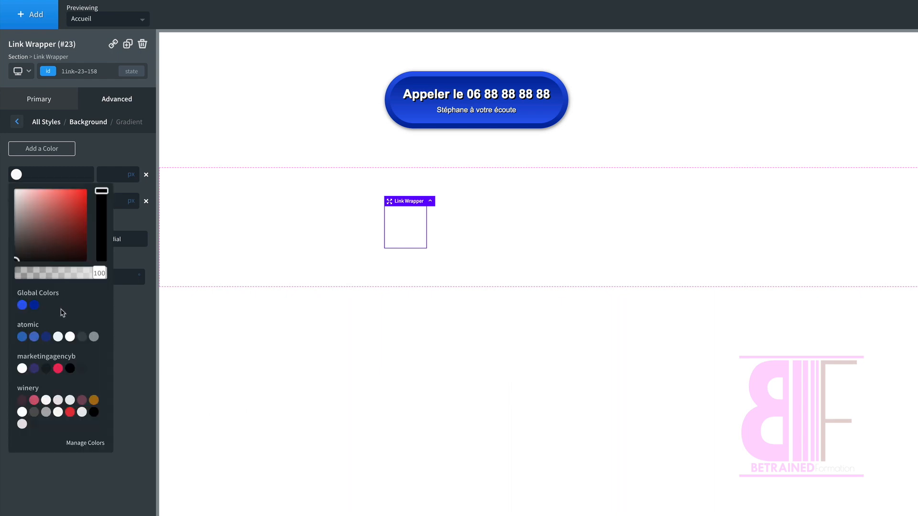
click(46, 336)
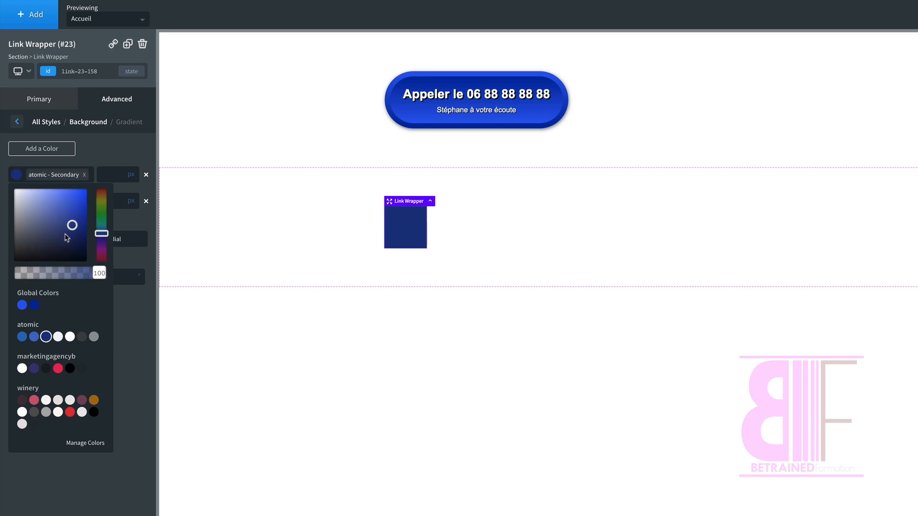
drag(102, 225, 78, 211)
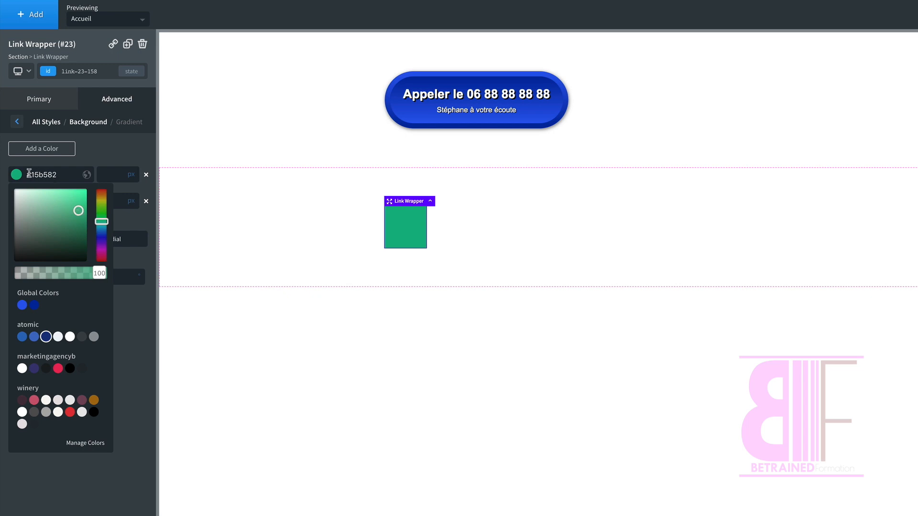
click(86, 176)
text(vert1)
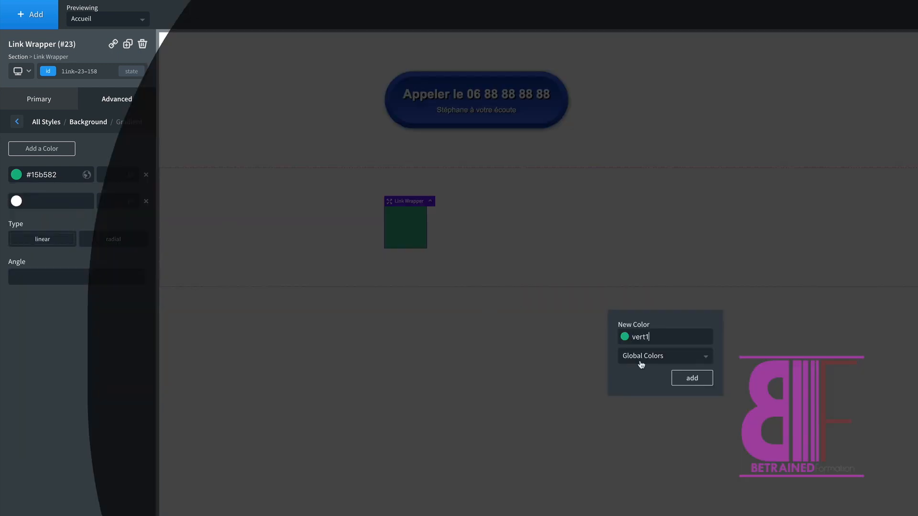
click(692, 379)
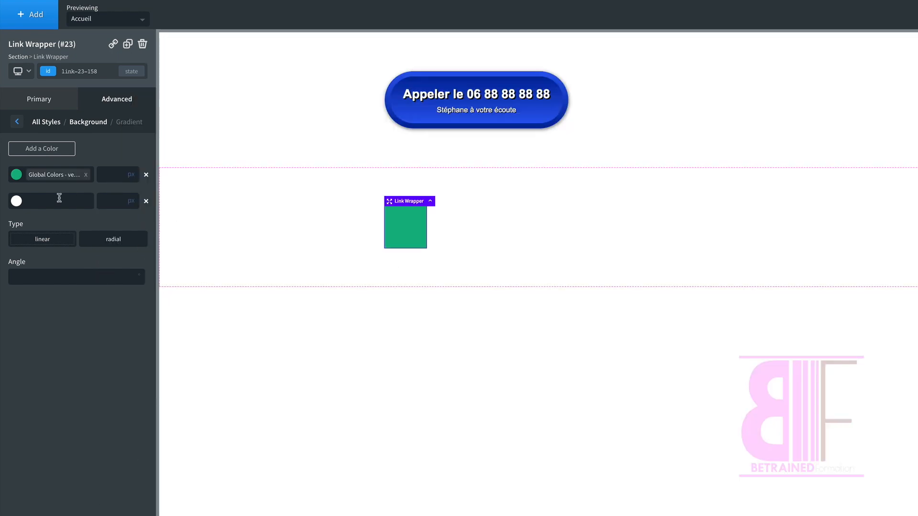
Step: Set the link wrapper's second gradient colour to dark green #065e42 and save it as global colour vert2
click(16, 201)
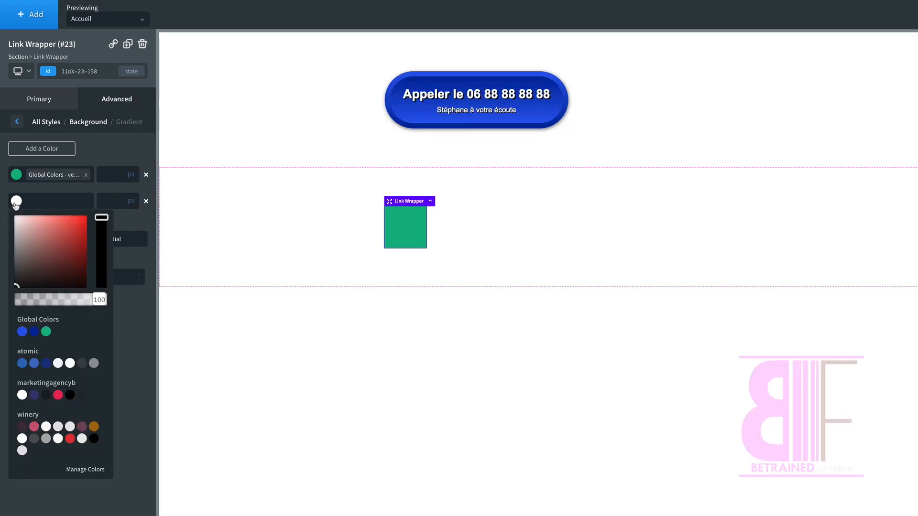
click(16, 203)
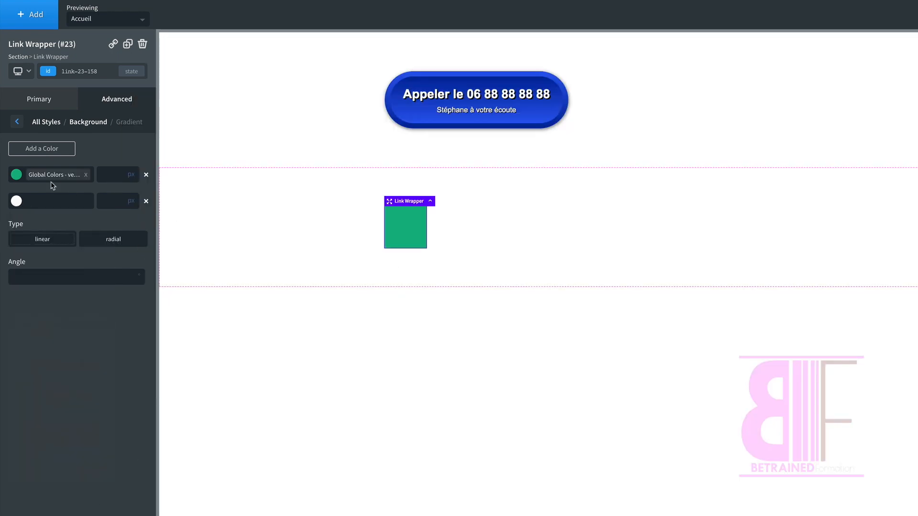
click(17, 202)
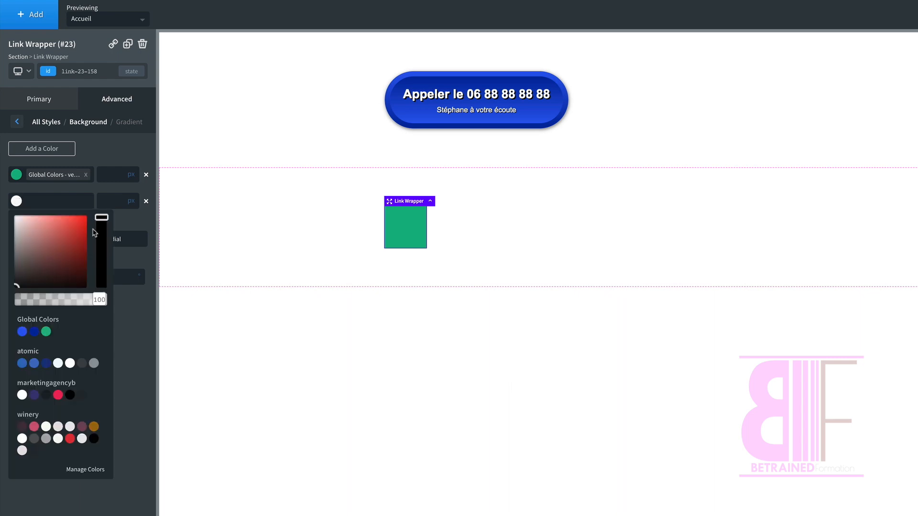
click(46, 332)
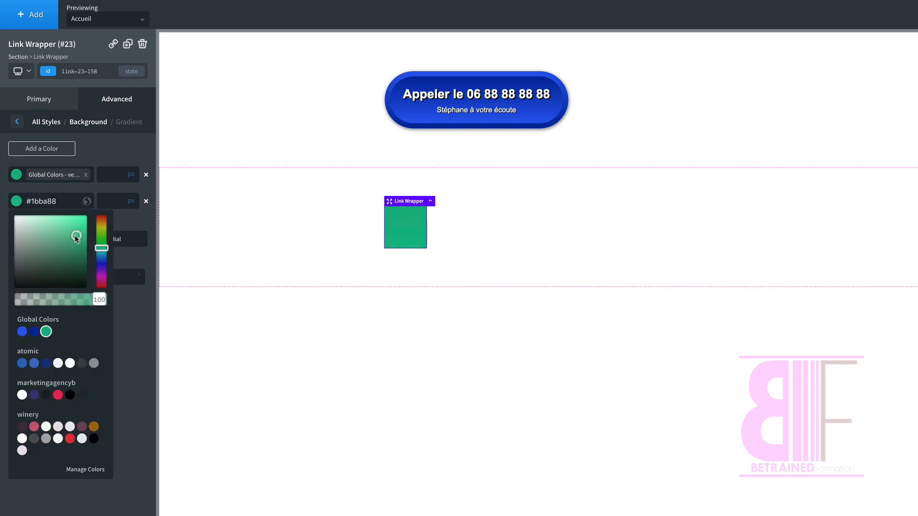
drag(76, 237, 82, 262)
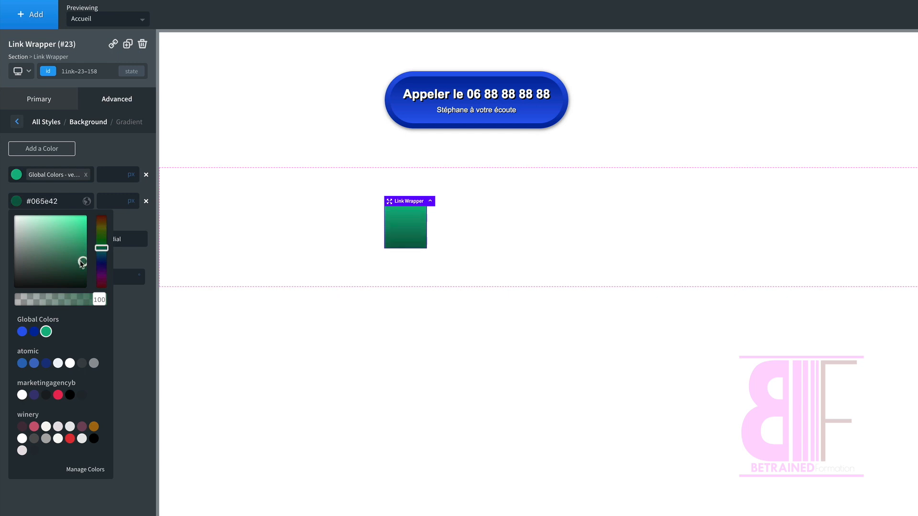
click(87, 201)
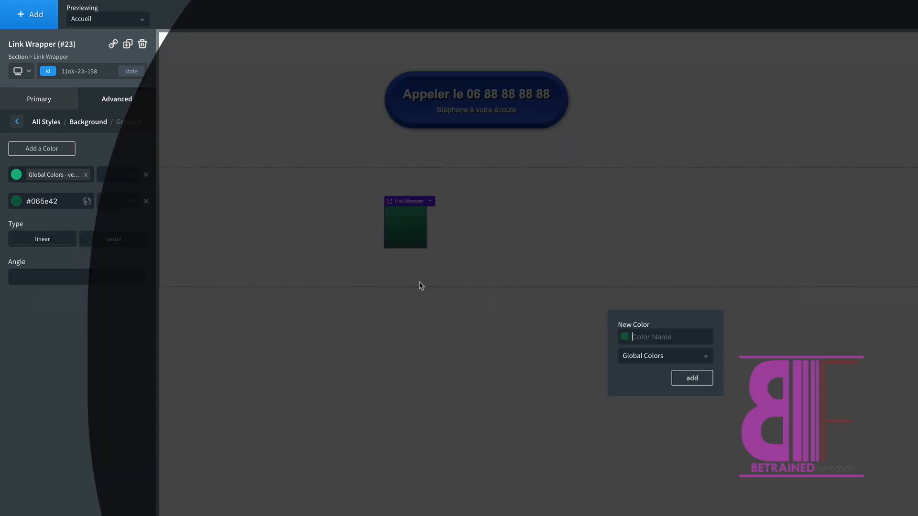
text(vert2)
click(698, 380)
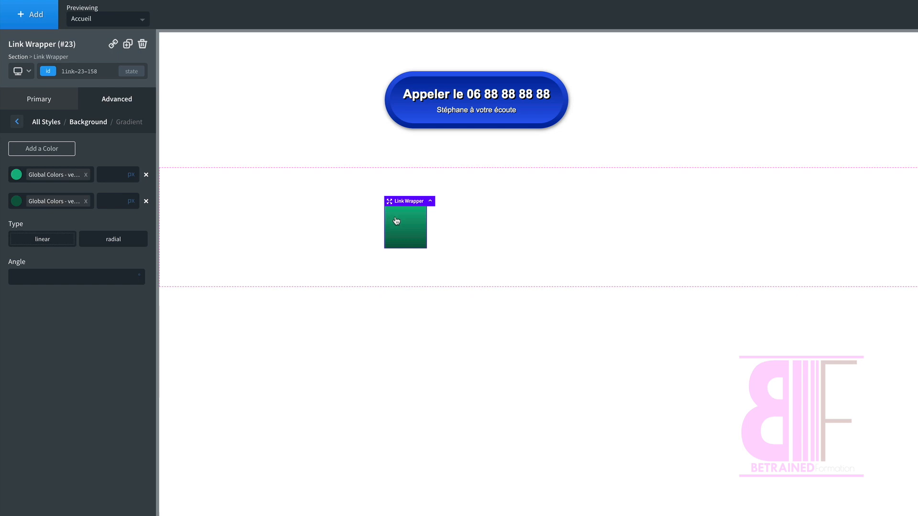
Step: Insert a Div inside the link wrapper
click(26, 22)
text(div)
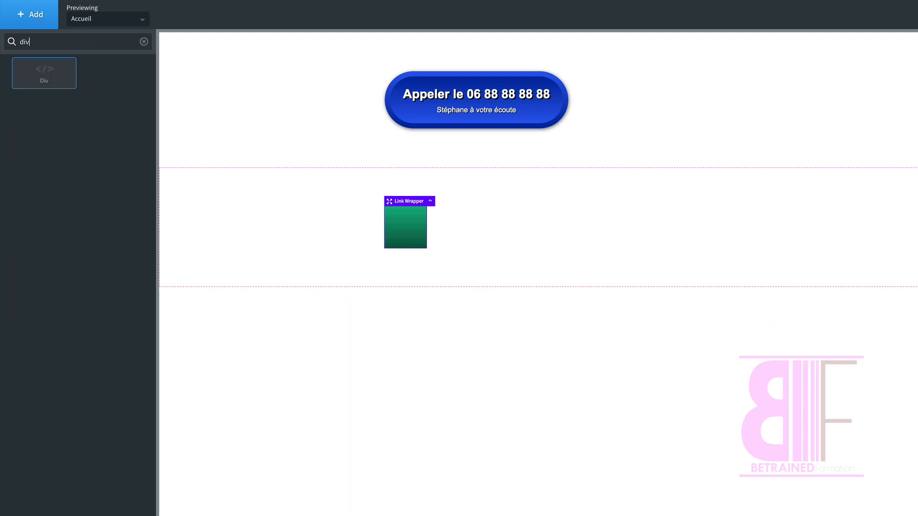
click(44, 73)
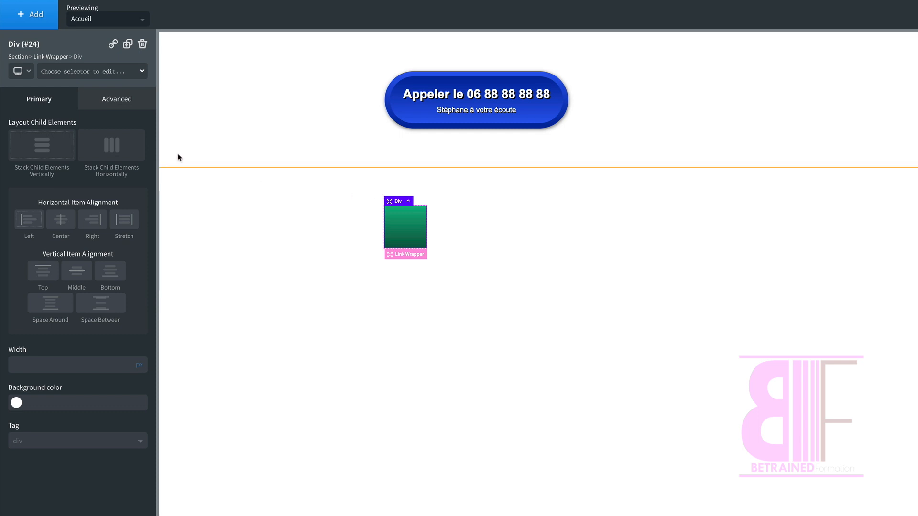
Step: Give the div a linear background gradient with two colour stops
click(113, 98)
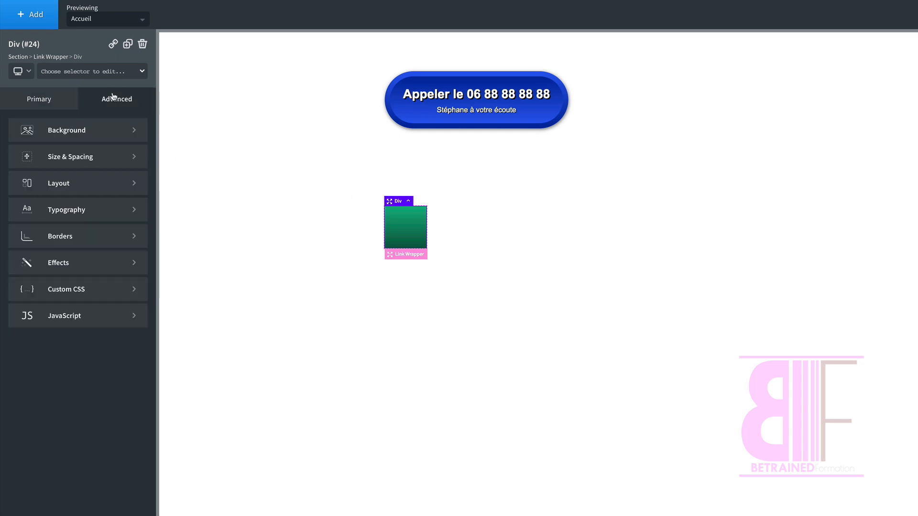
click(61, 131)
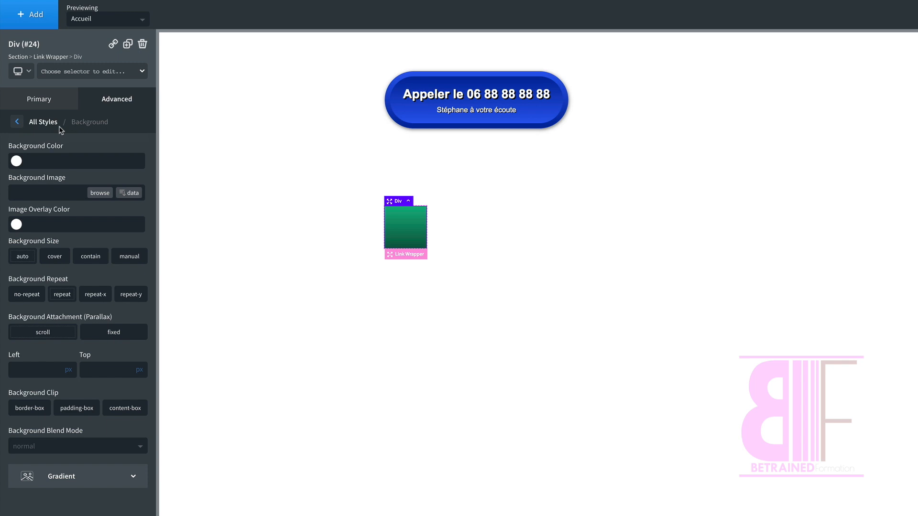
click(59, 483)
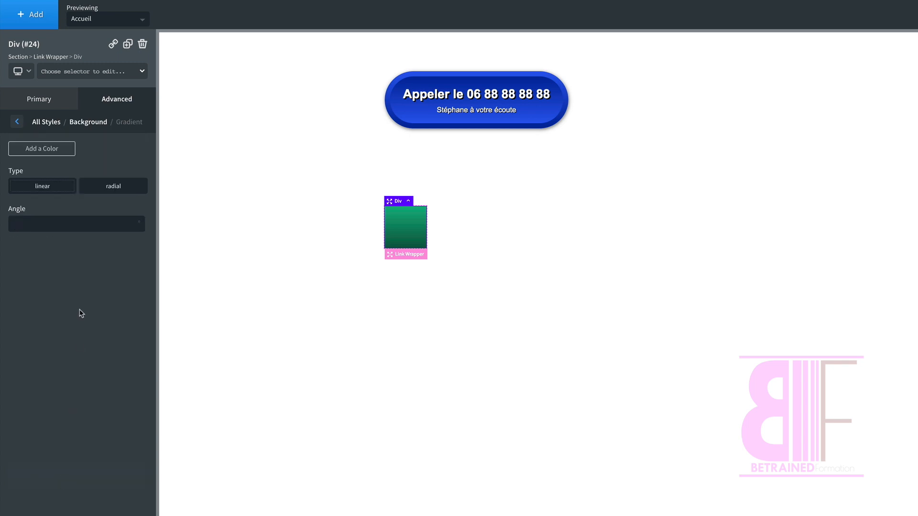
click(51, 191)
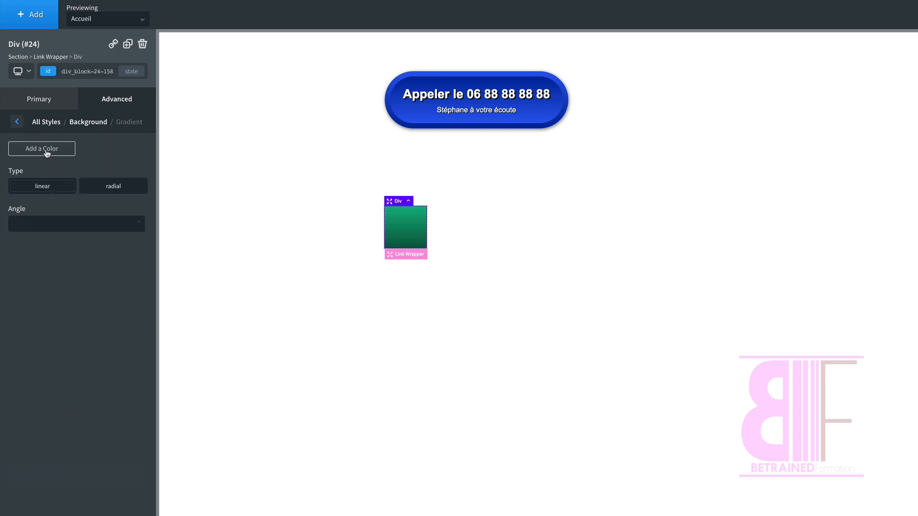
click(47, 152)
click(45, 152)
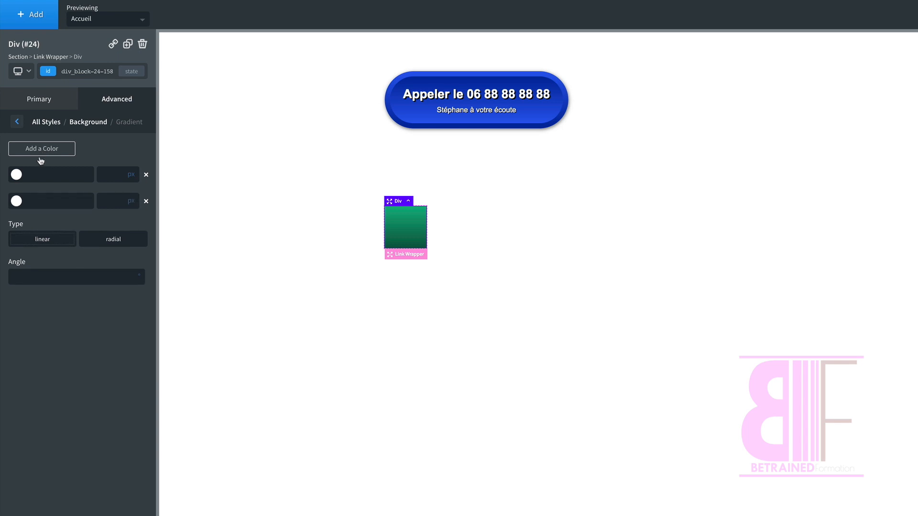
Step: Set the div's first gradient colour to vert2 and its second to vert1
click(17, 175)
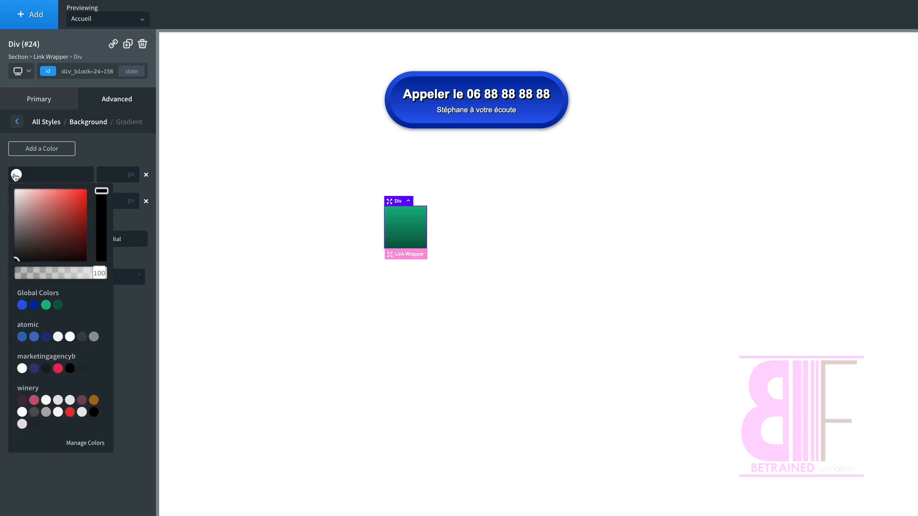
click(58, 305)
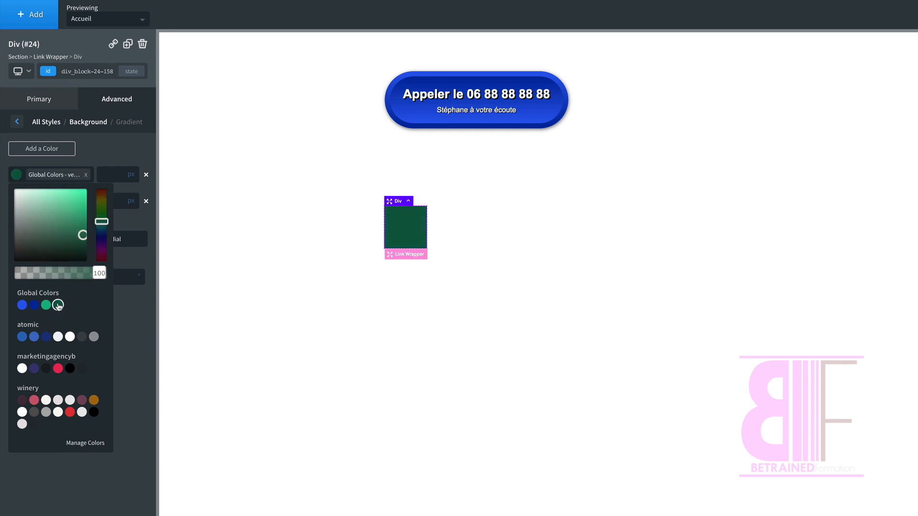
click(15, 175)
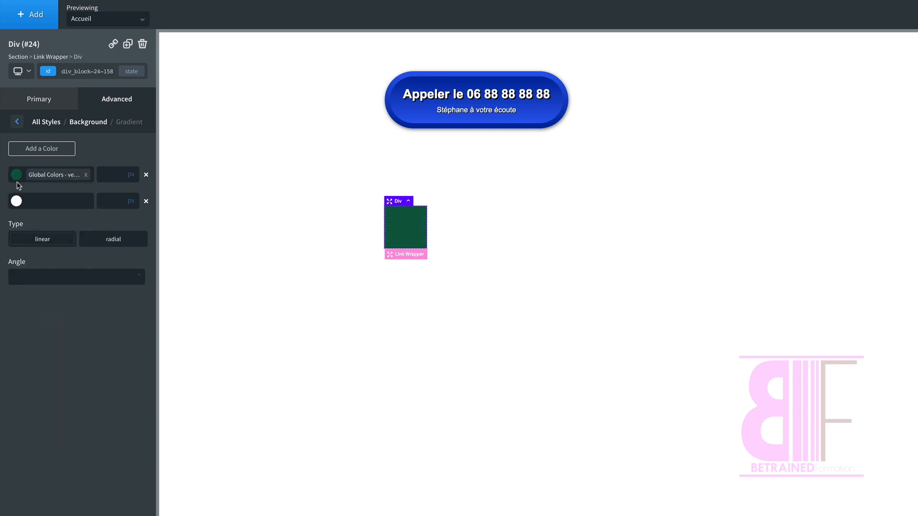
click(17, 200)
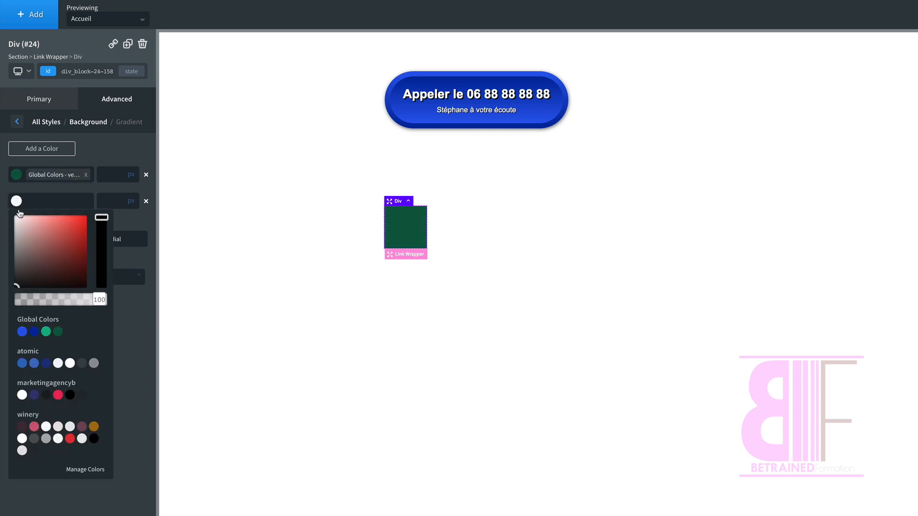
click(46, 332)
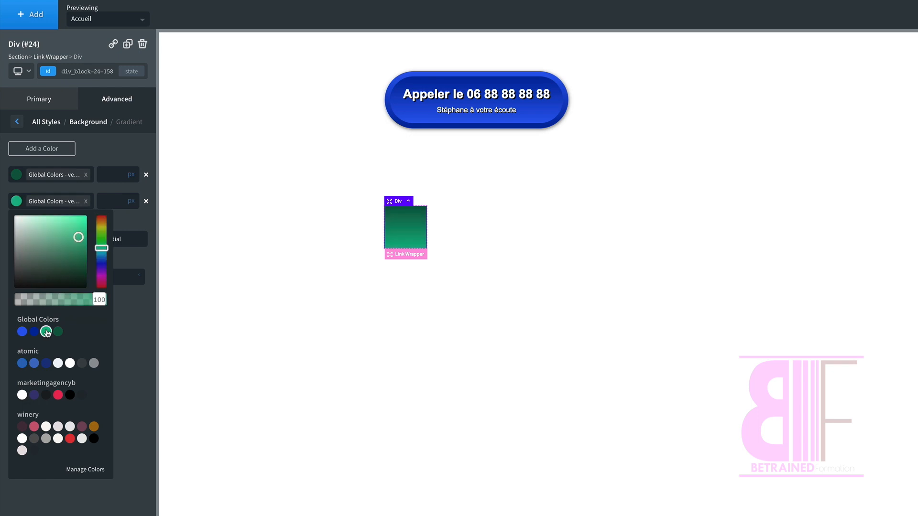
Step: Give the inner div an 8 px margin on all four sides
click(16, 205)
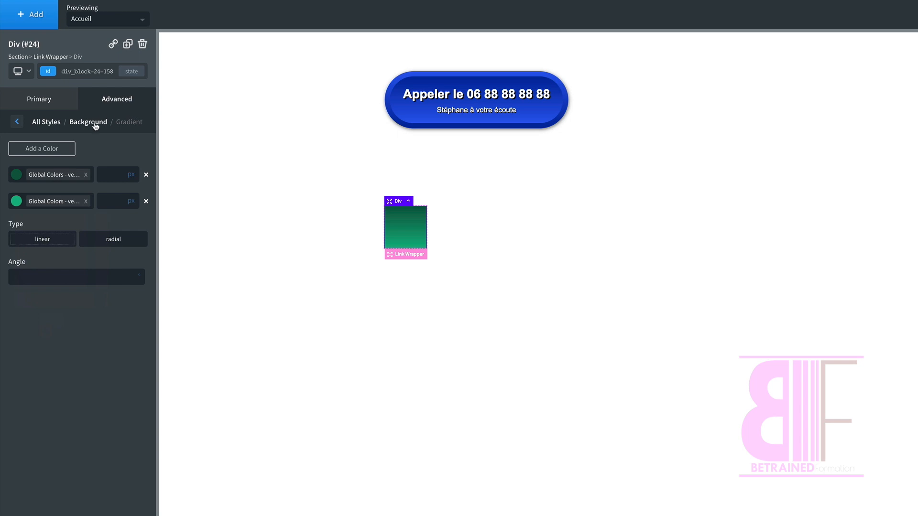
click(47, 122)
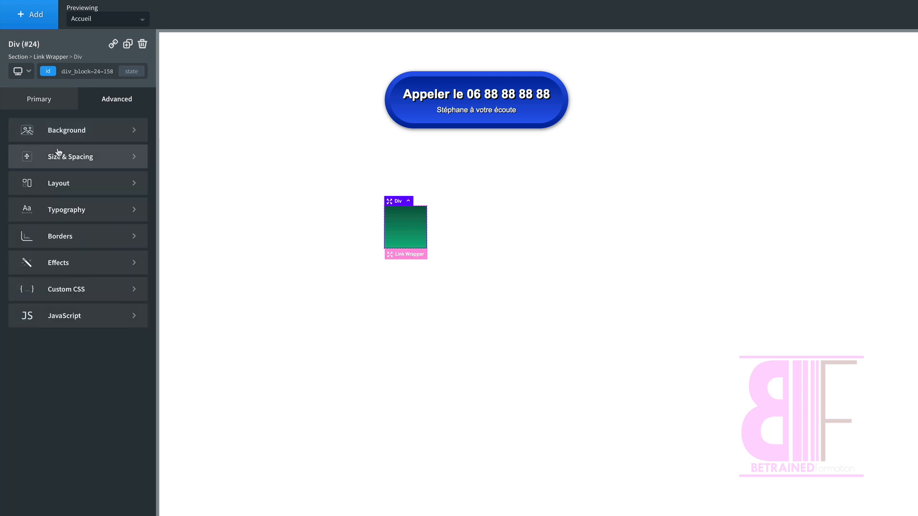
click(61, 162)
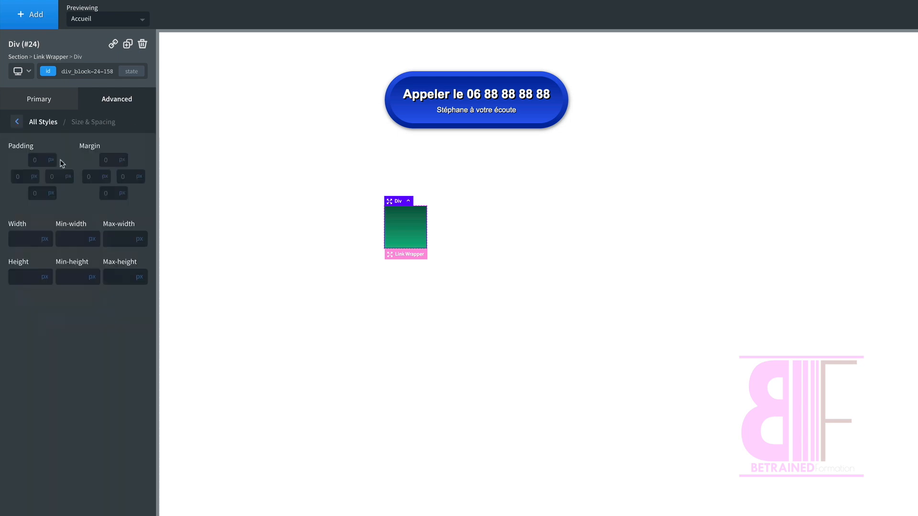
click(109, 159)
text(8)
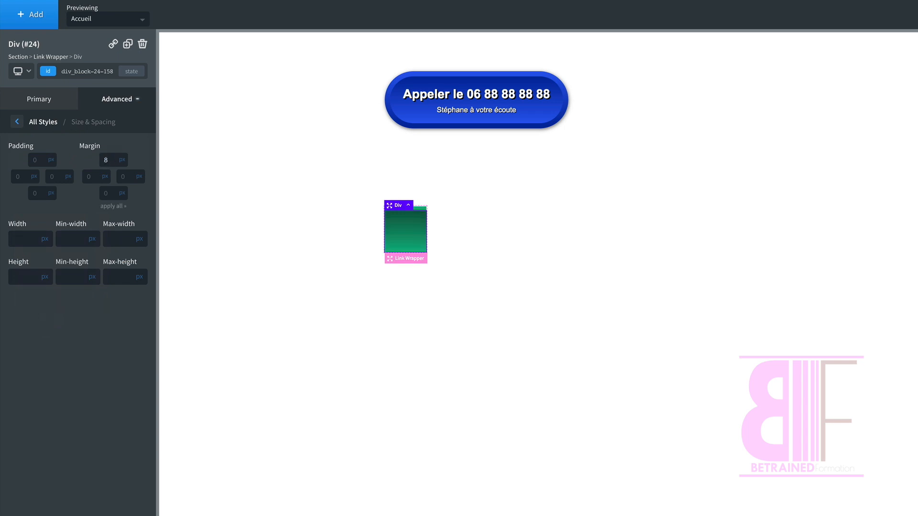
click(114, 206)
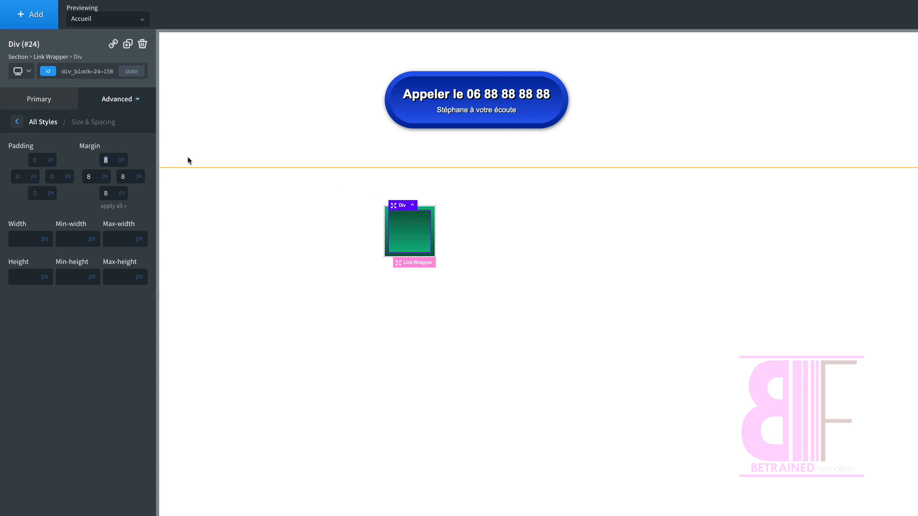
Step: Set the inner div's border radius to 100 px
click(109, 100)
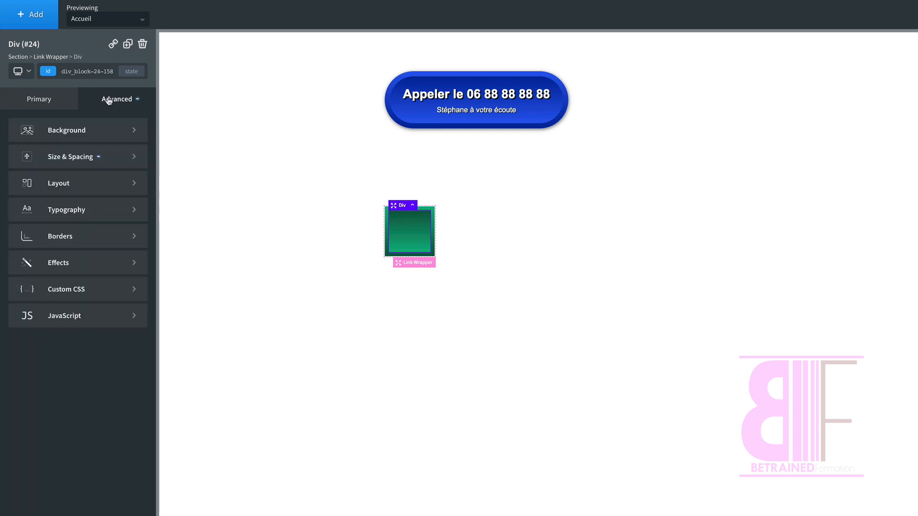
click(65, 236)
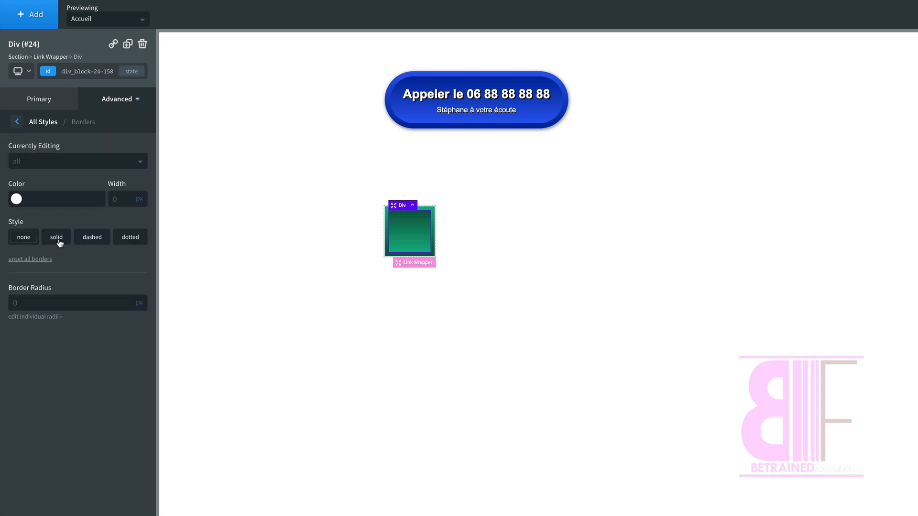
click(32, 302)
text(100)
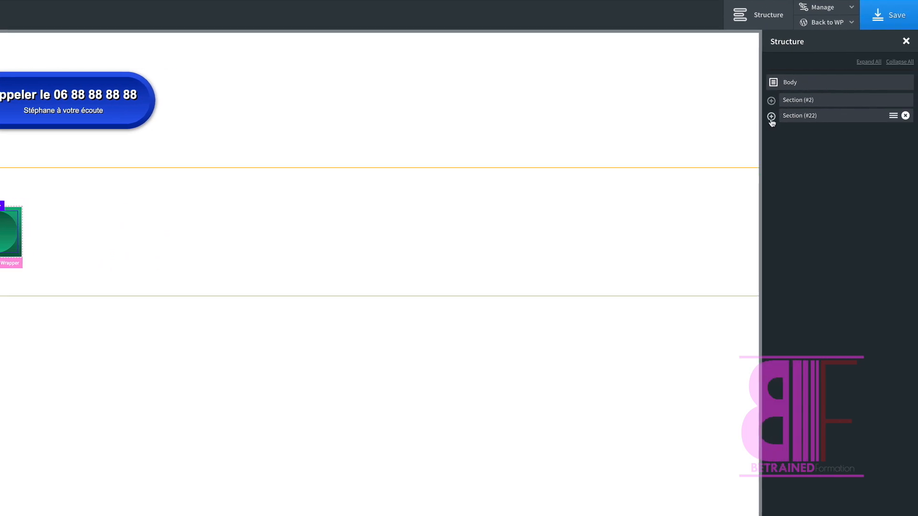
Step: Select the link wrapper around the div and set its border radius to 100 px
click(771, 117)
click(787, 132)
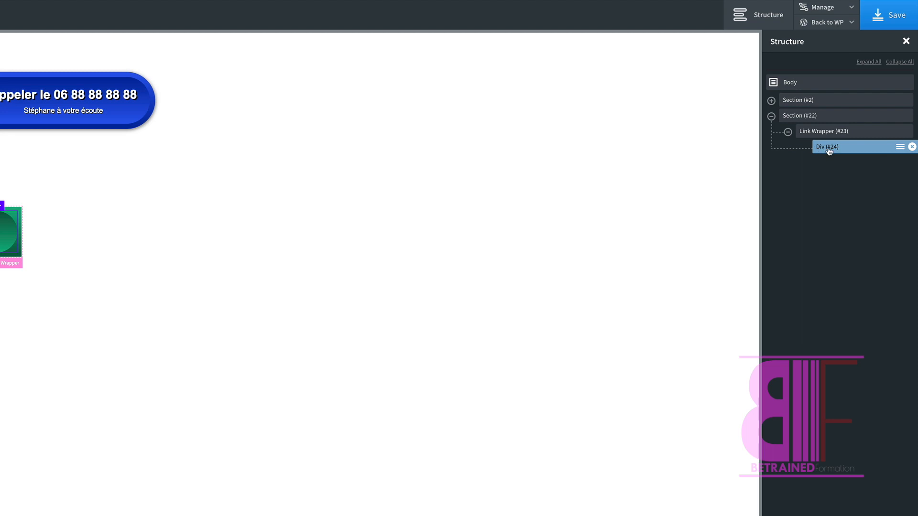
click(824, 132)
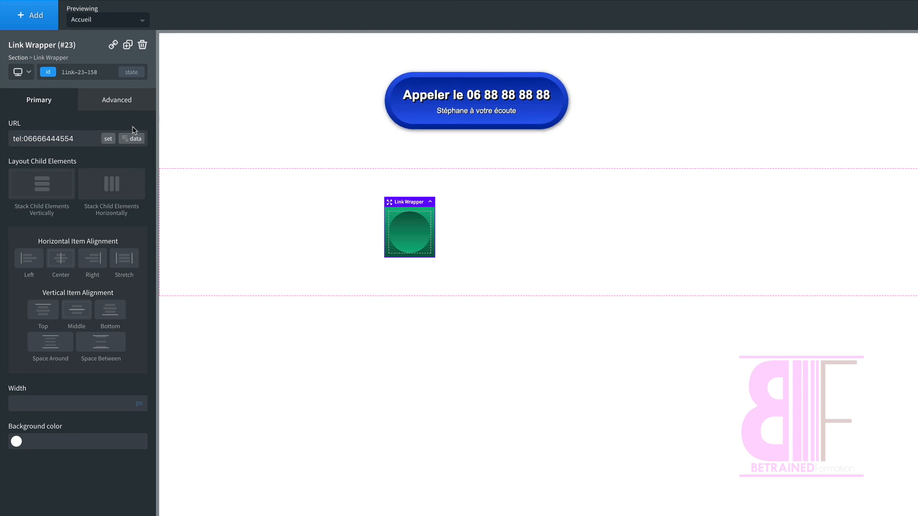
click(118, 103)
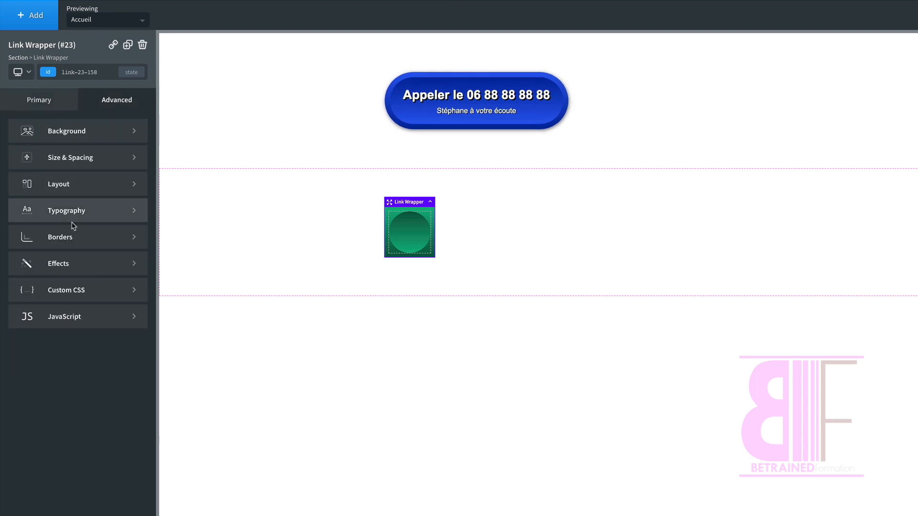
click(67, 237)
click(43, 304)
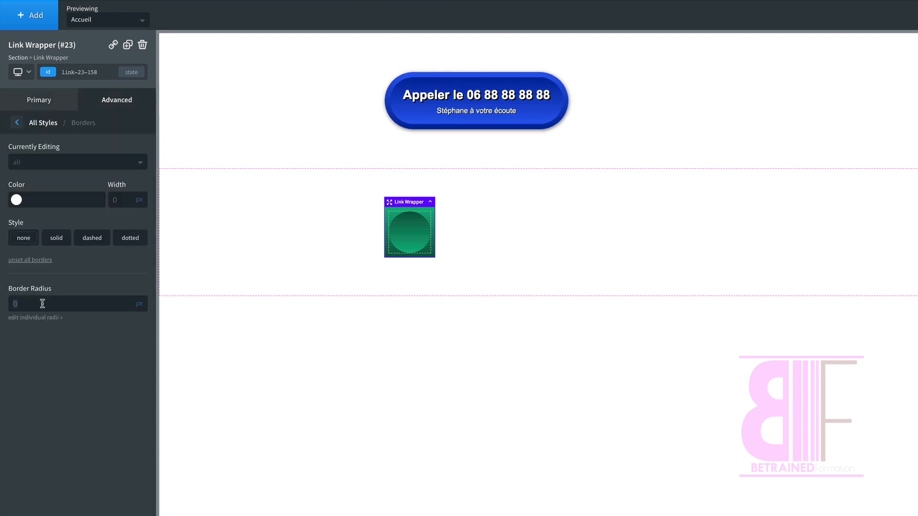
text(100)
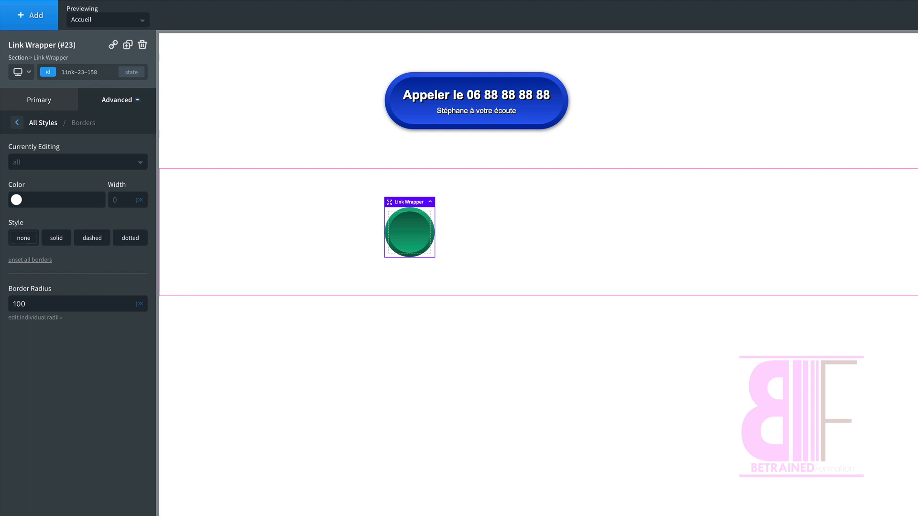
Step: Insert a Heading and, below it, a Text element inside the inner div
click(410, 232)
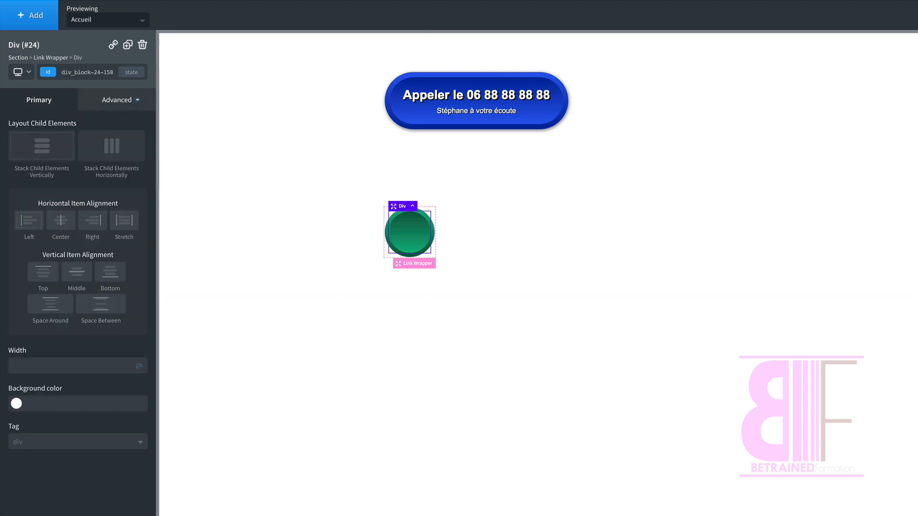
click(34, 22)
text(head)
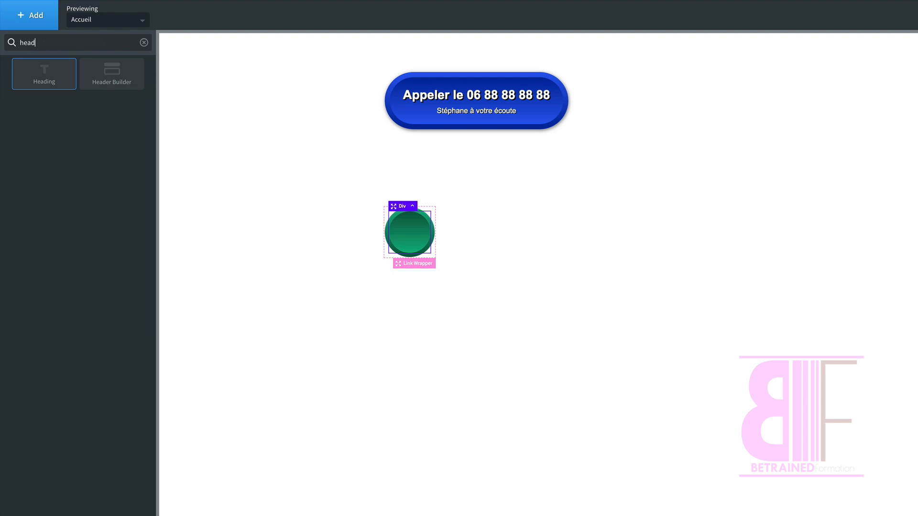
click(43, 75)
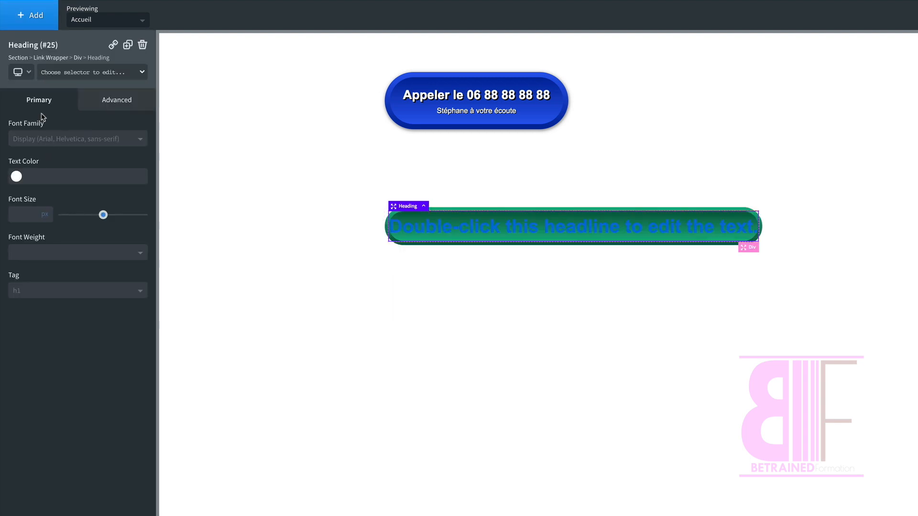
click(32, 11)
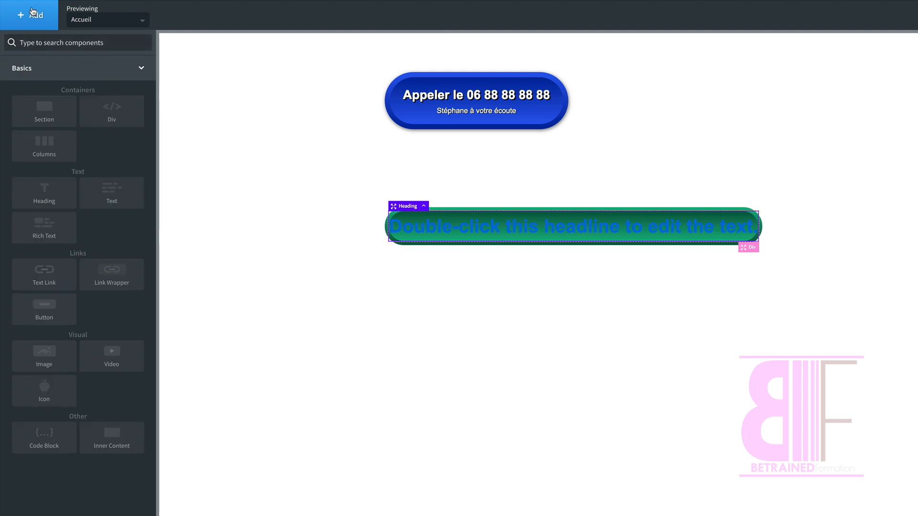
text(text)
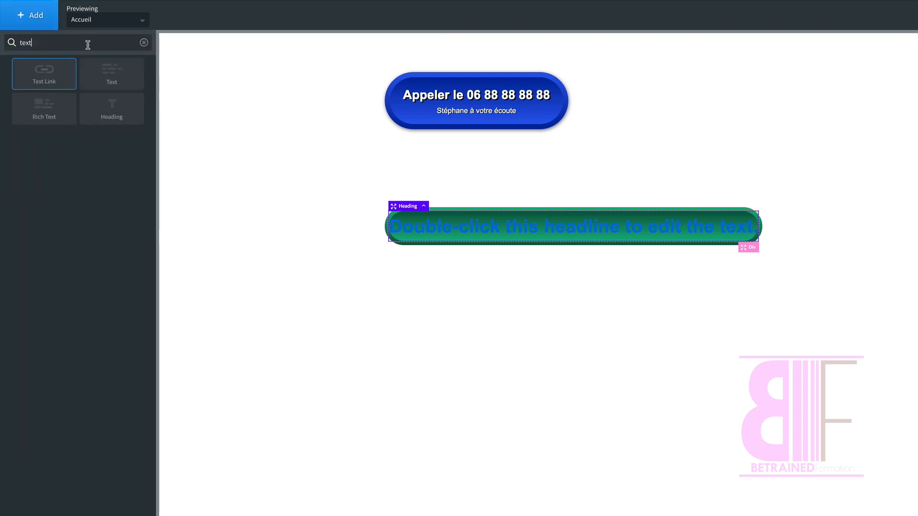
click(108, 73)
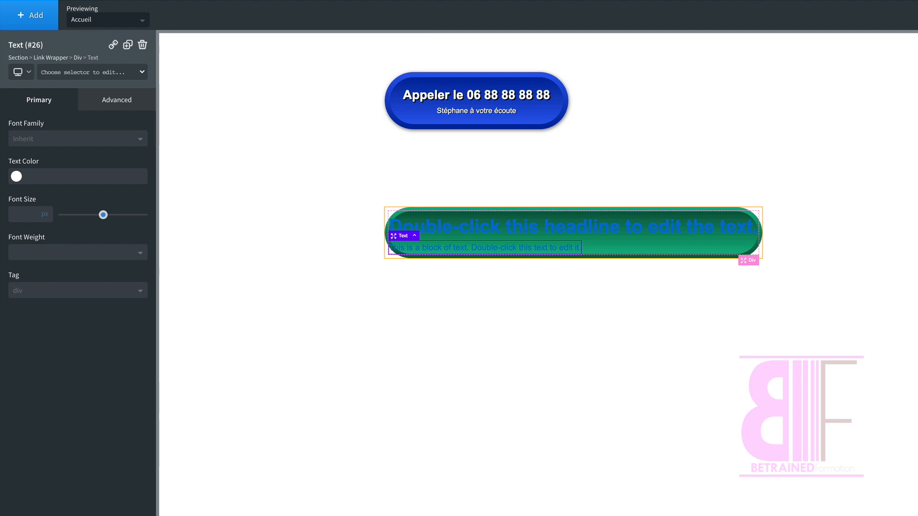
Step: Set the link wrapper's typography colour to white #ffffff
click(669, 209)
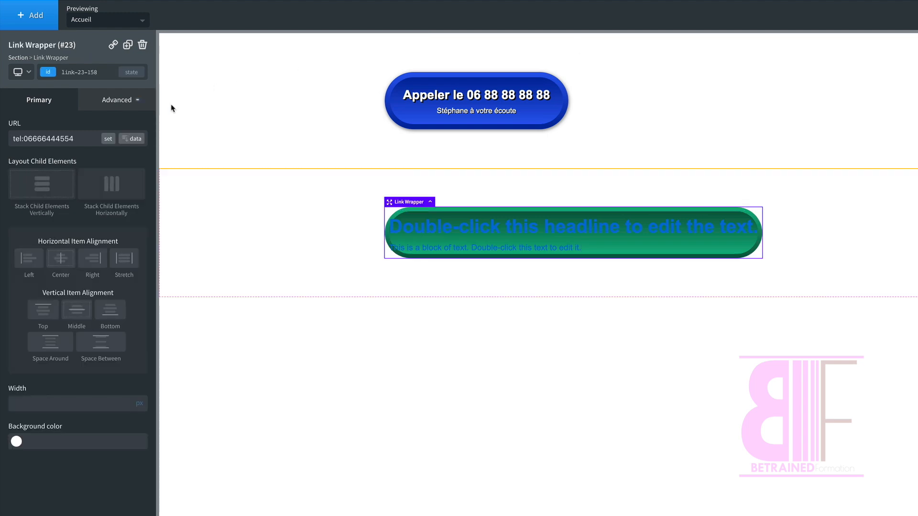
click(108, 100)
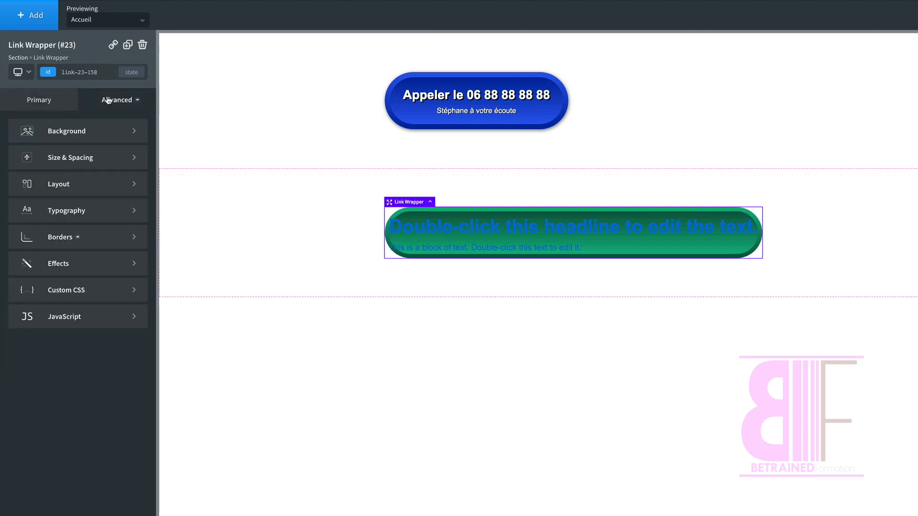
click(49, 215)
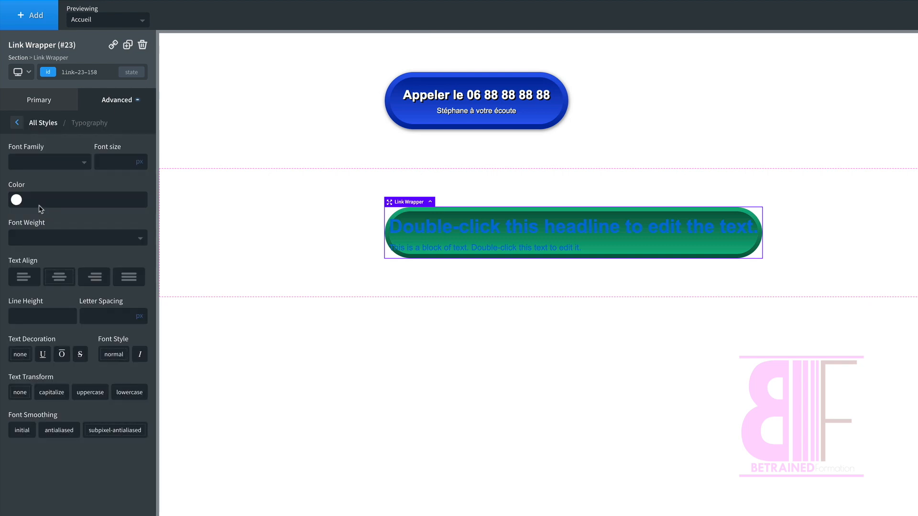
click(16, 200)
drag(34, 248, 0, 206)
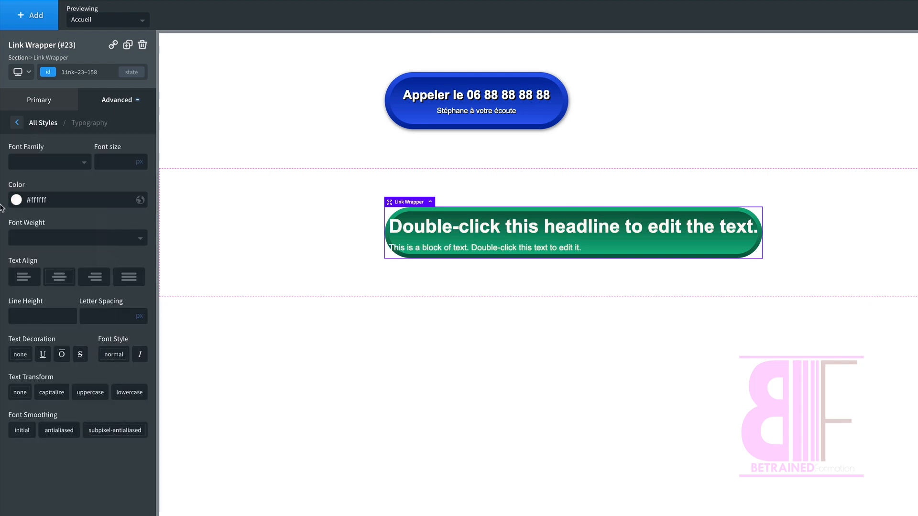
Step: Replace the heading's placeholder text with "Prenez contact"
click(467, 227)
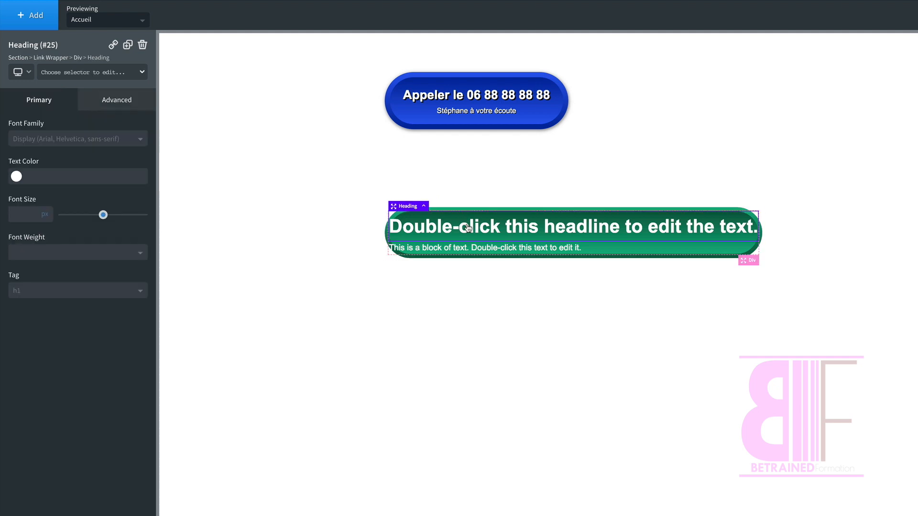
double_click(468, 228)
double_click(468, 227)
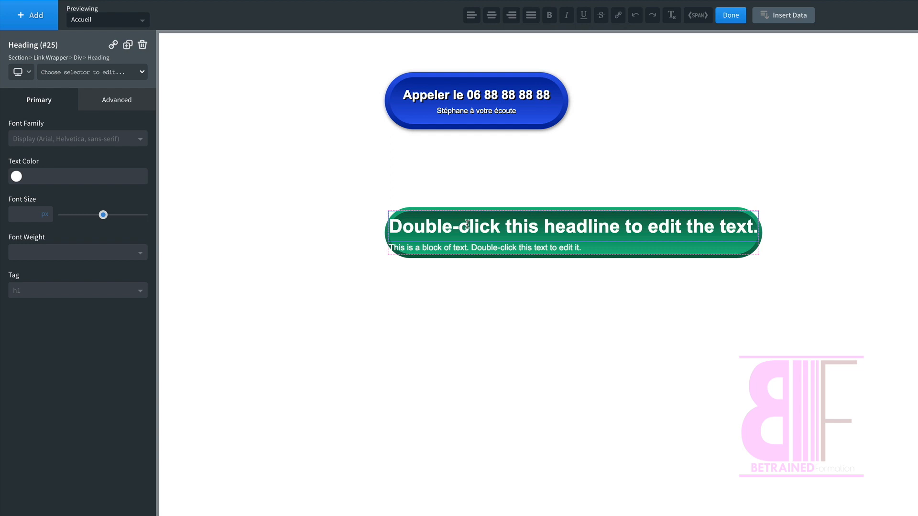
key(super+a)
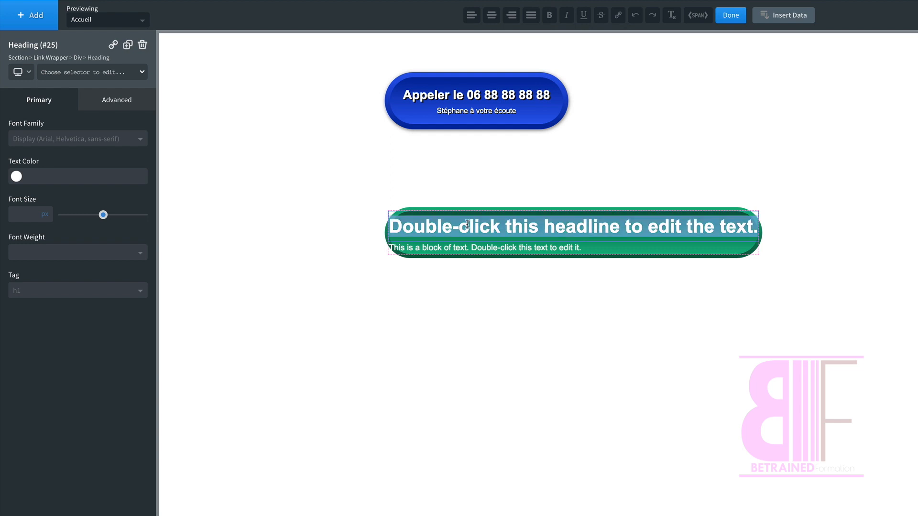
text(Prenez)
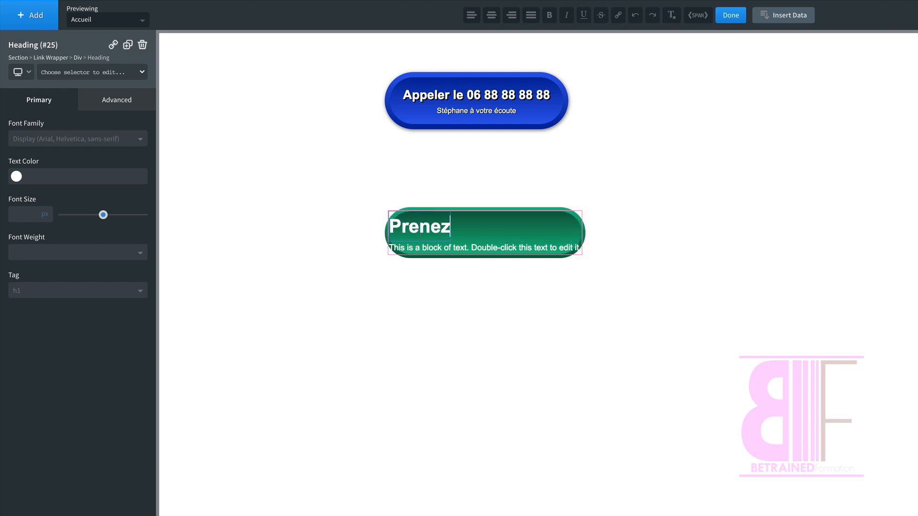
text( contact)
Step: Replace the placeholder in the text block under the heading with "Notre équipe à votre écoute"
click(513, 246)
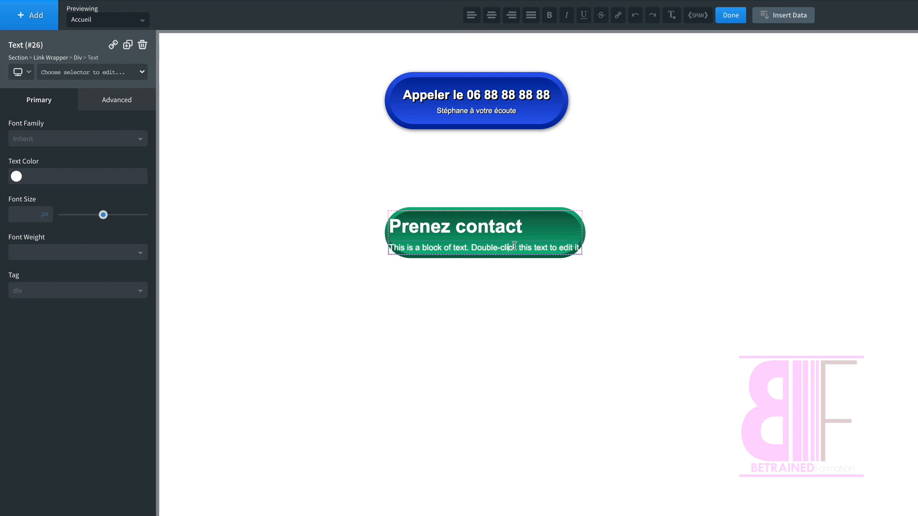
double_click(514, 246)
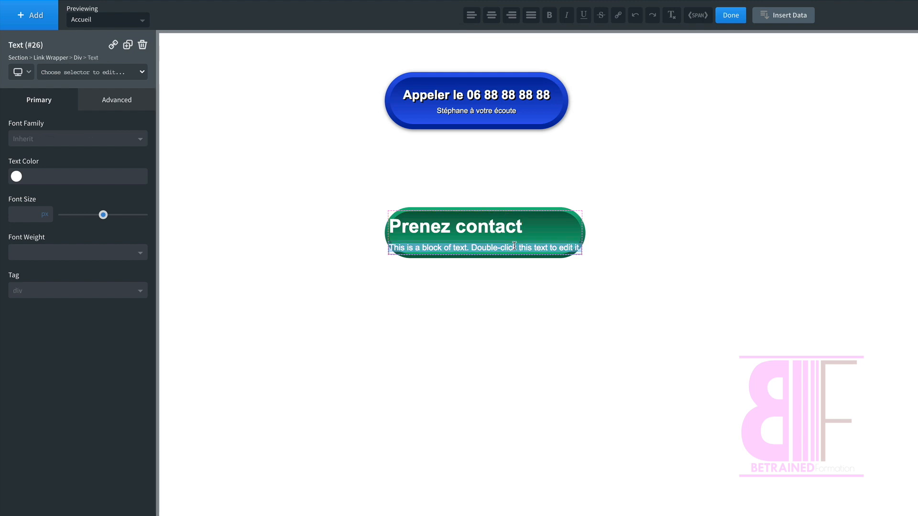
text(Notre éq)
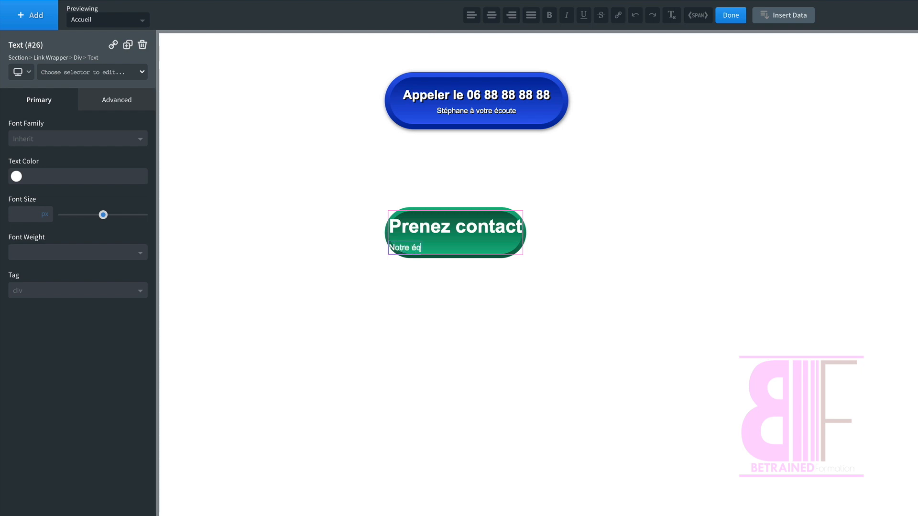
text(uipe à votre écoute)
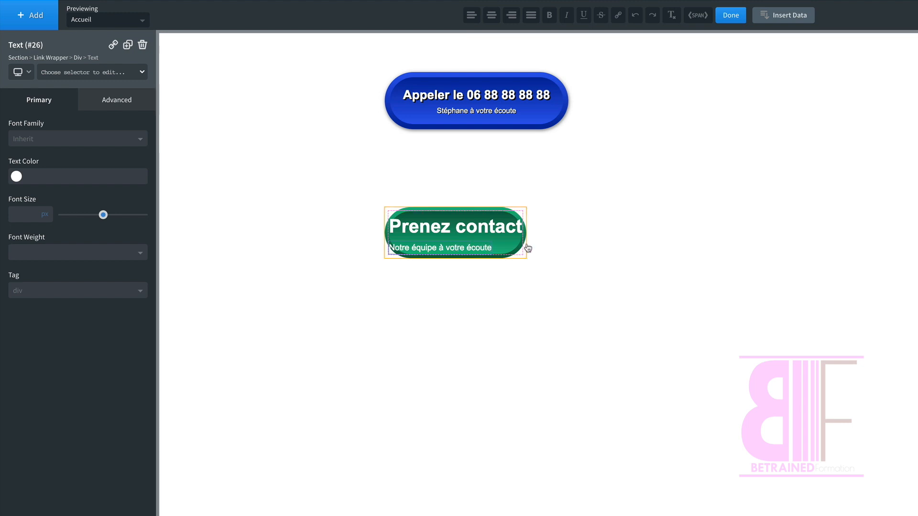
Step: Set the font size of the "Prenez contact" heading to 24 px
click(503, 230)
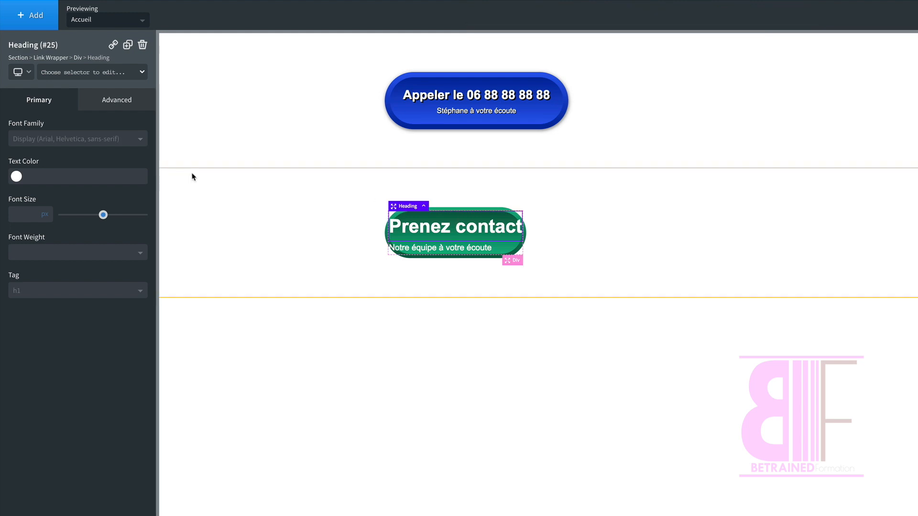
click(112, 99)
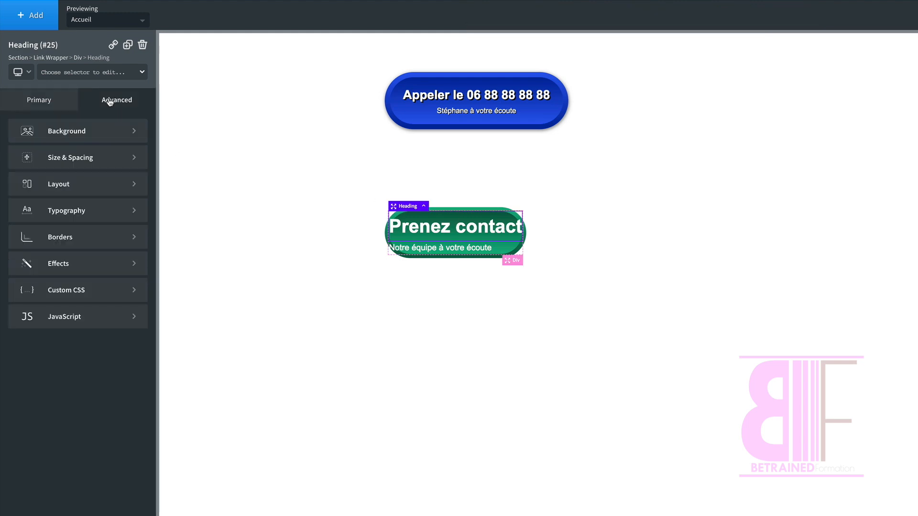
click(65, 212)
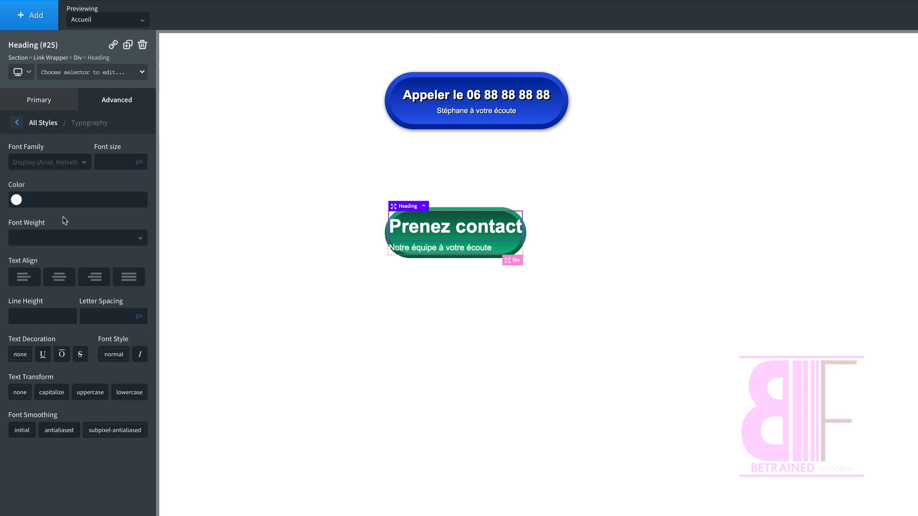
click(38, 101)
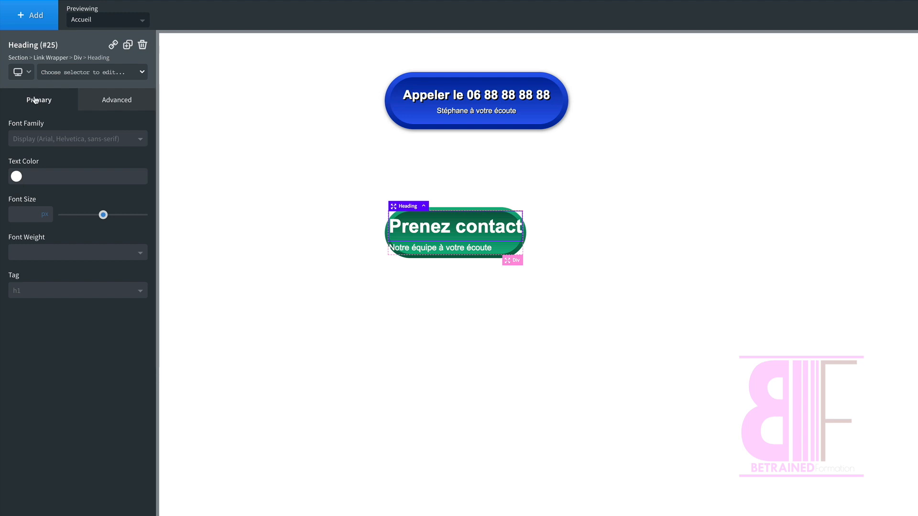
click(28, 214)
text(24)
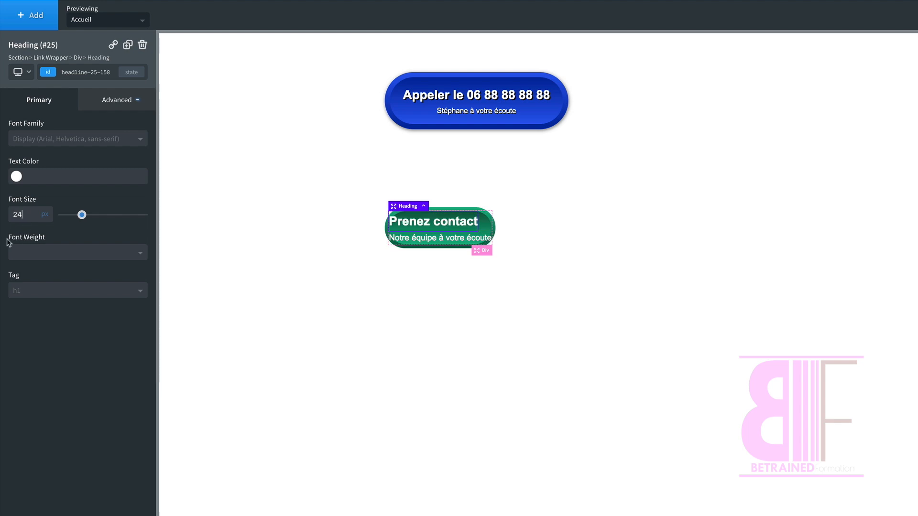
Step: Set the font size of the "Notre équipe à votre écoute" text to 14 px
click(413, 244)
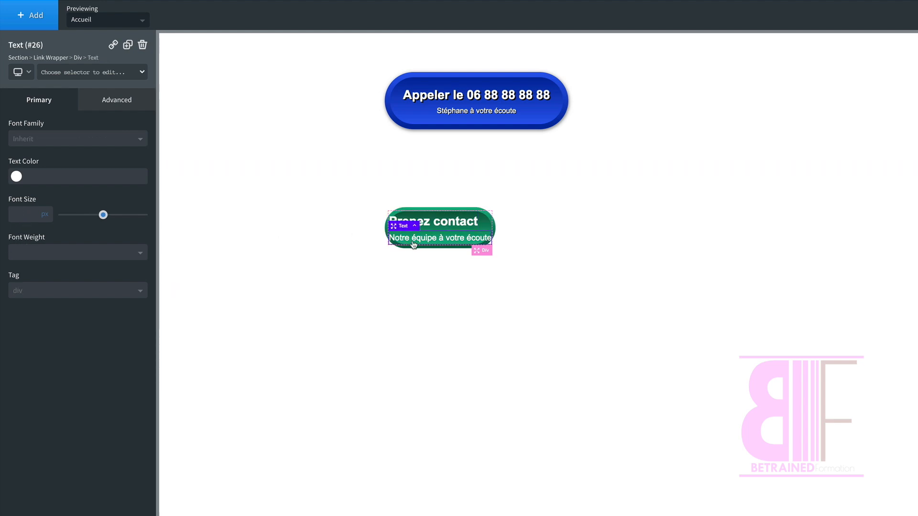
click(23, 215)
text(14)
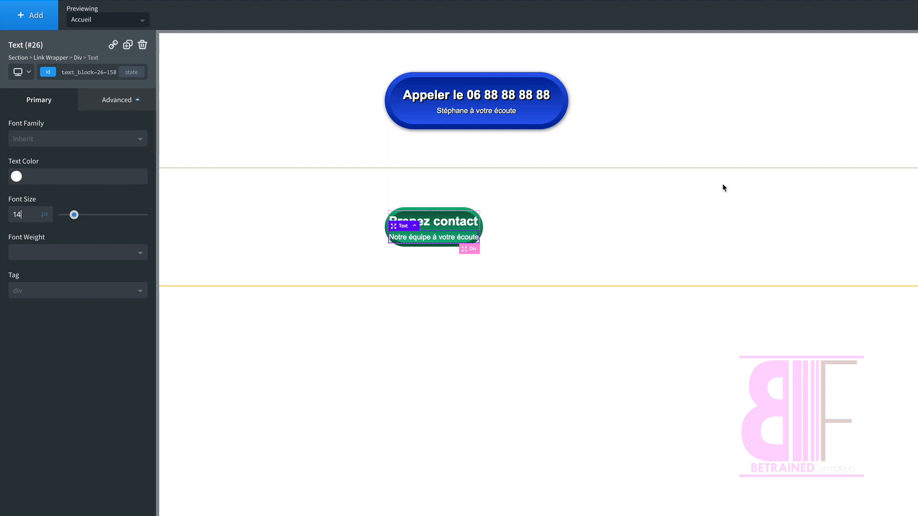
Step: Give the green button's inner div 15 px padding above and below and 25 px padding on the left and right sides
click(414, 226)
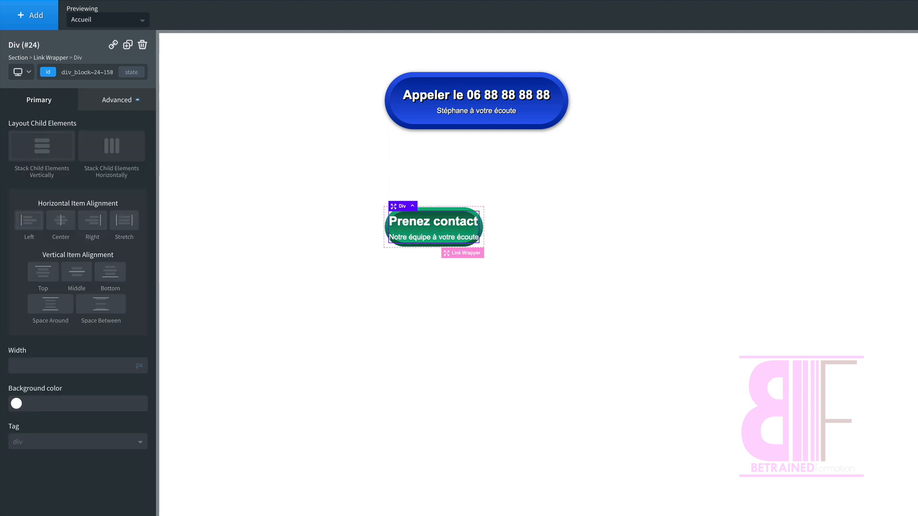
click(118, 101)
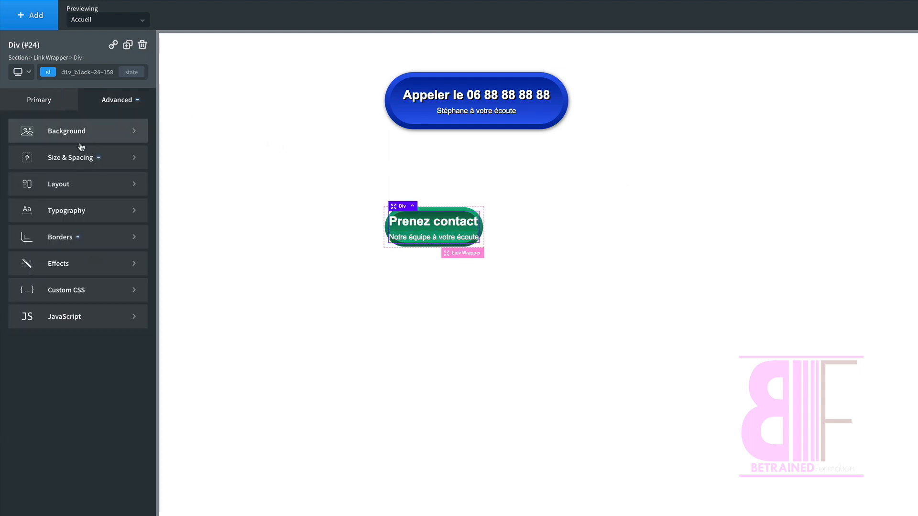
click(72, 159)
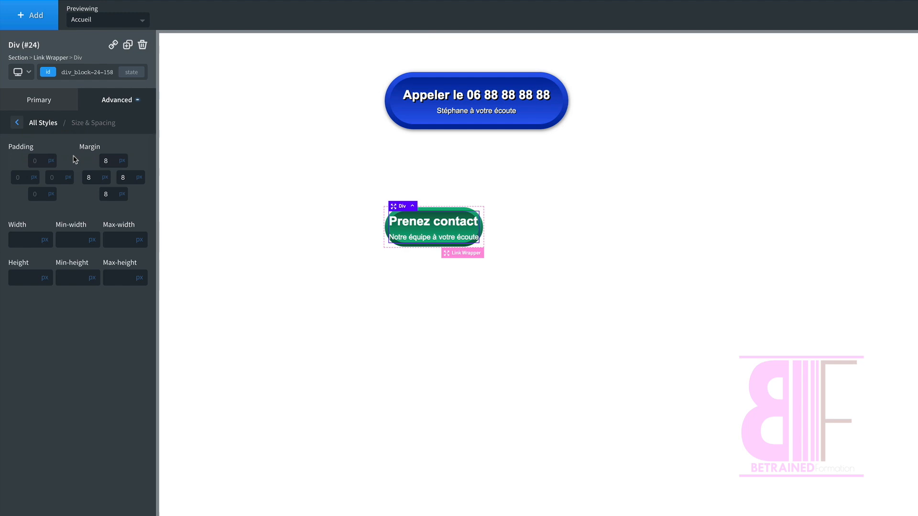
click(35, 161)
text(15)
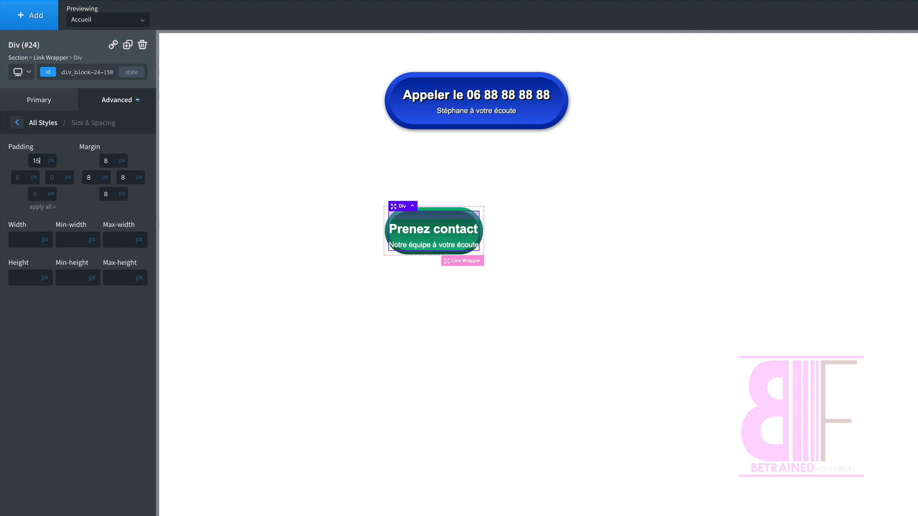
key(Tab)
text(25)
key(Tab)
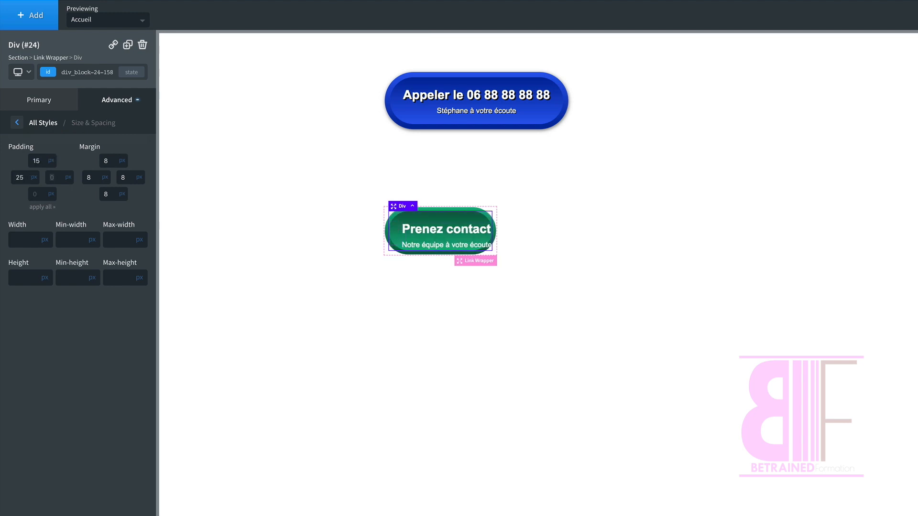
text(25)
key(Tab)
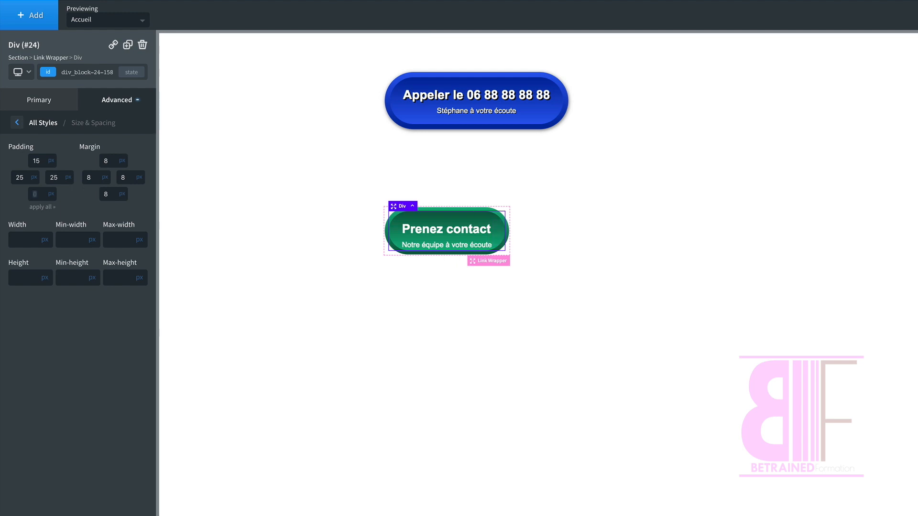
text(15)
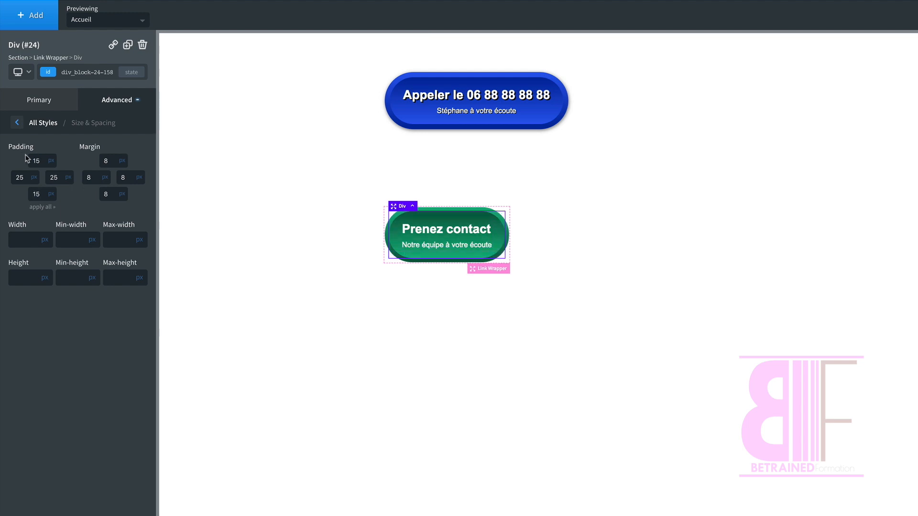
Step: Reduce the inner div's top and bottom padding to 10 px
double_click(42, 160)
text(10)
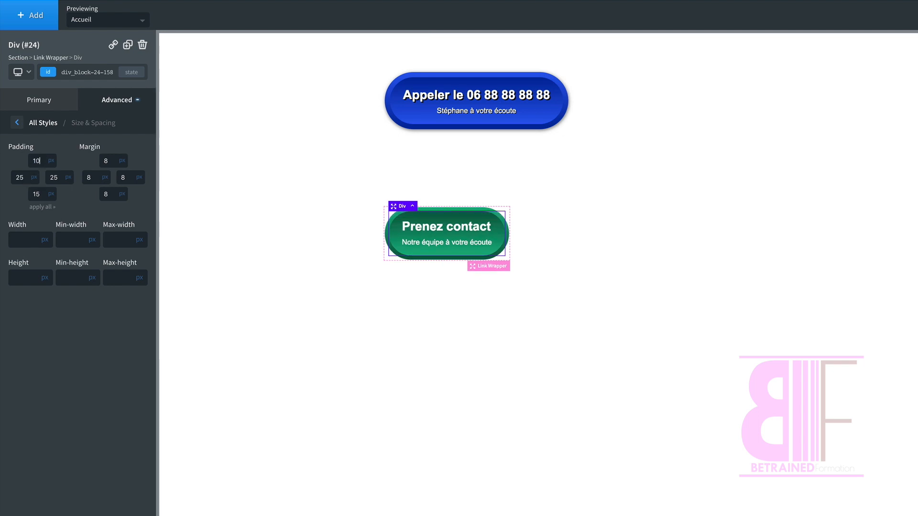
key(Tab)
key(Tab)
key(Tab)
text(10)
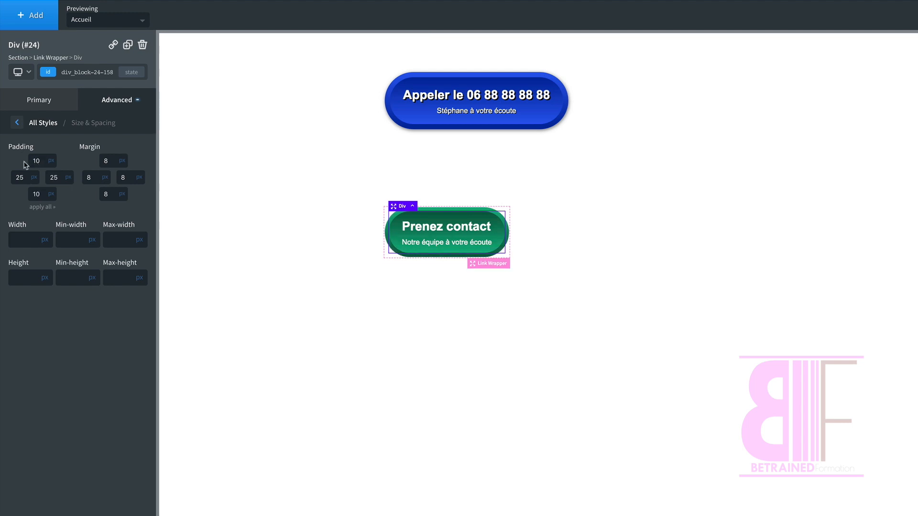
Step: Increase the inner div's left and right padding to 28 px
key(Up)
key(Up)
key(Up)
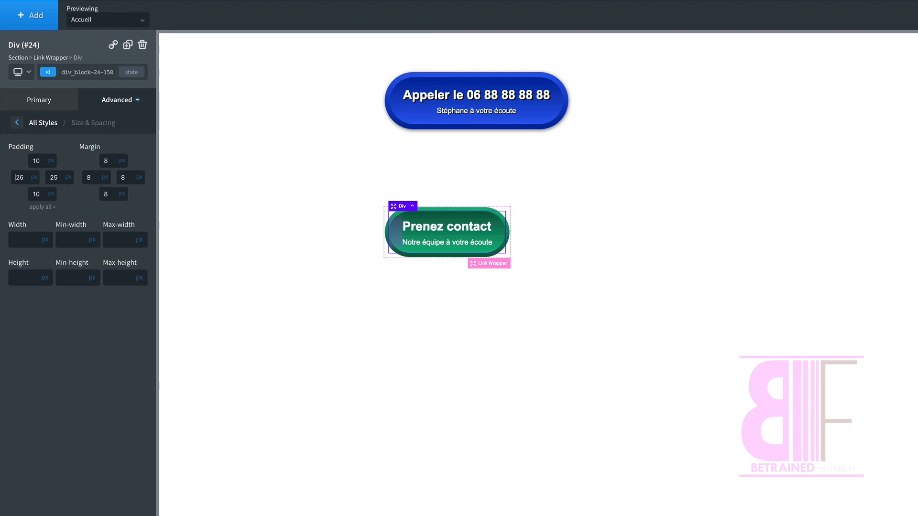
click(54, 178)
key(Up)
key(Up)
key(Up)
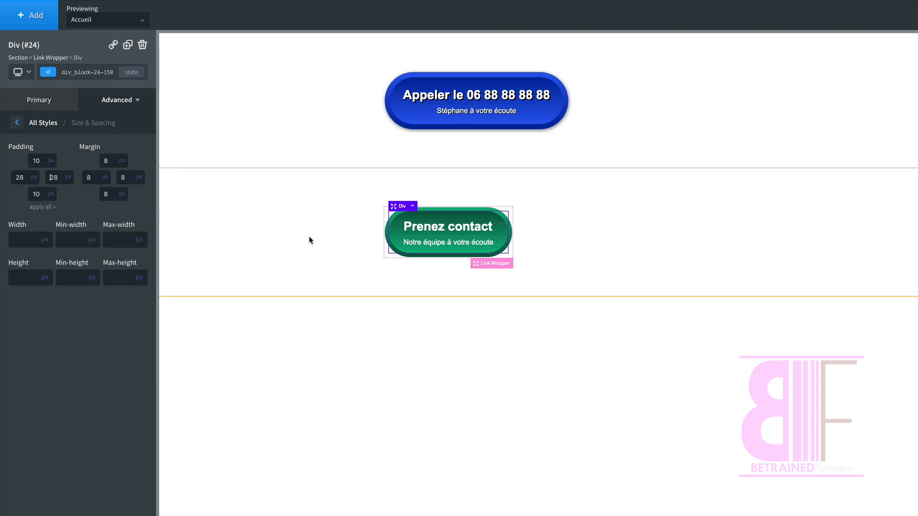
click(320, 244)
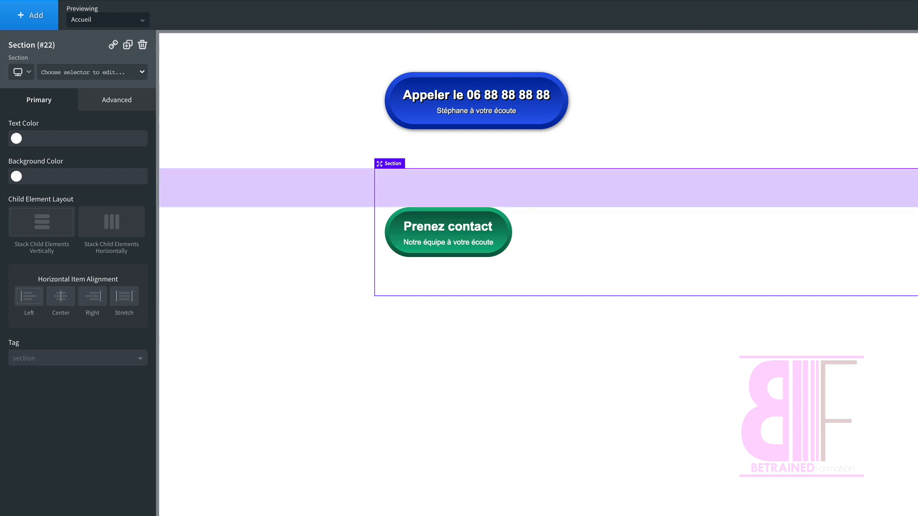
Step: Add a transform of type scale to the hover state of the green button's link wrapper
click(397, 241)
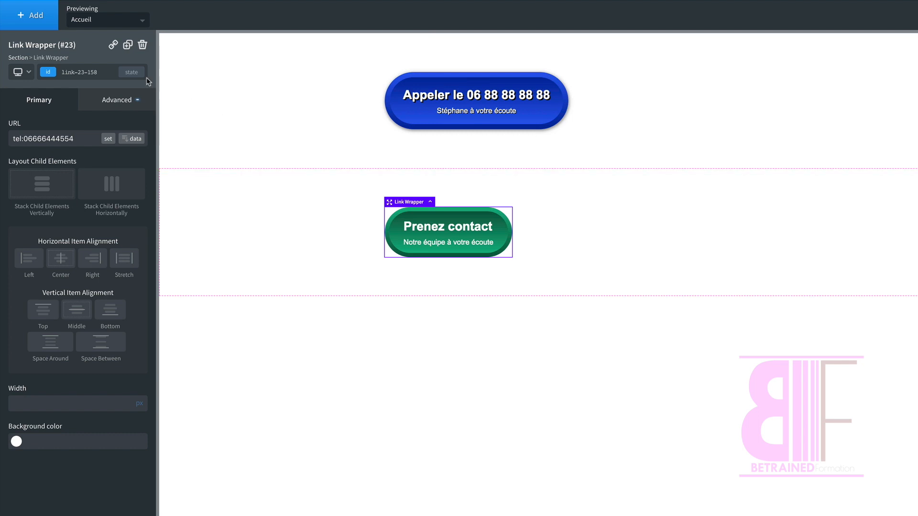
click(132, 73)
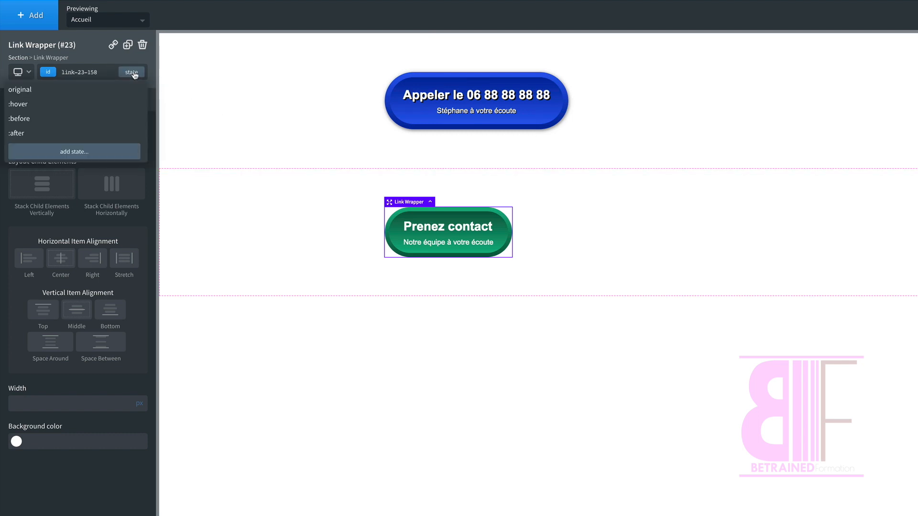
click(30, 104)
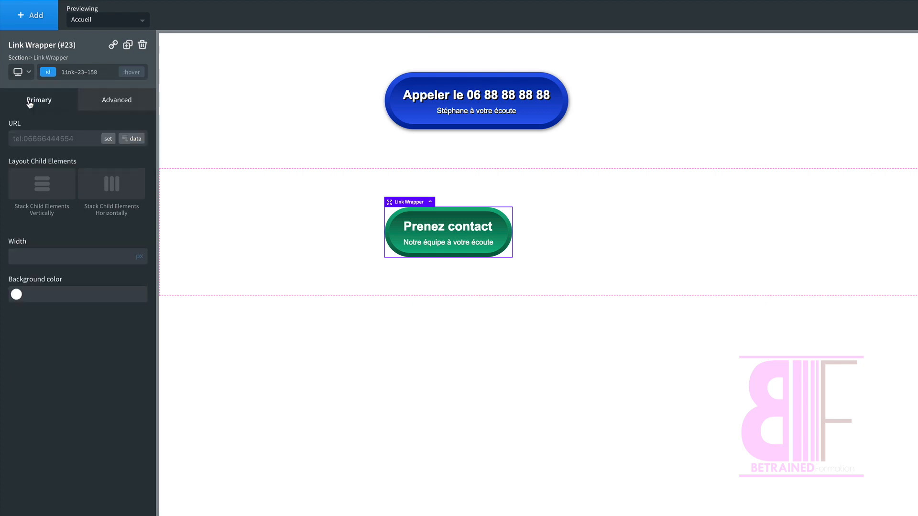
click(121, 111)
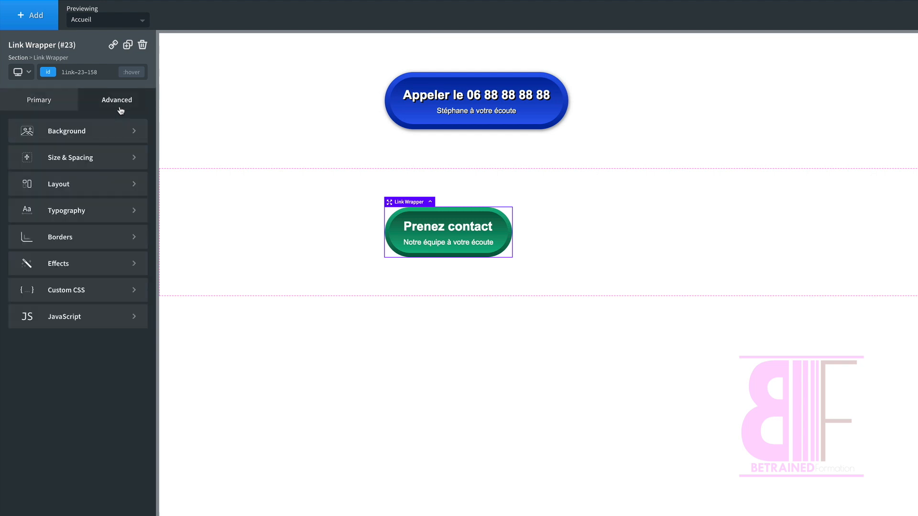
click(70, 265)
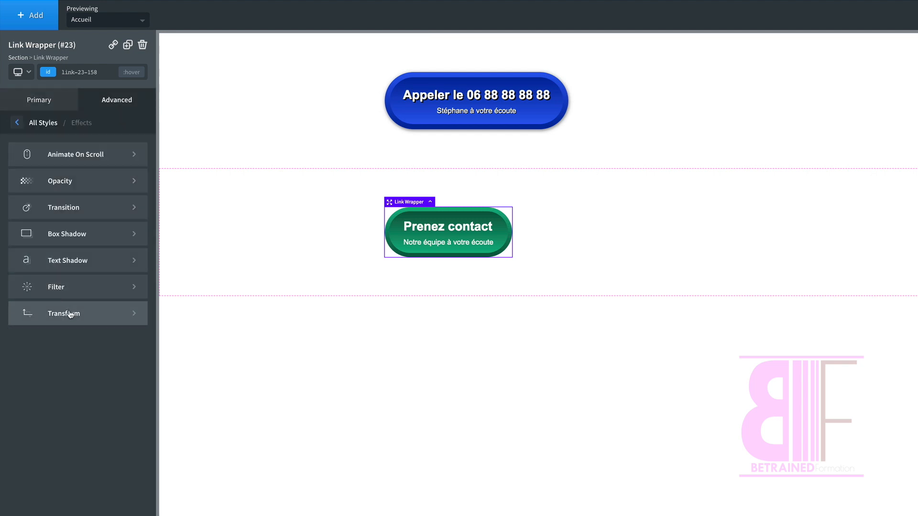
click(70, 313)
click(52, 153)
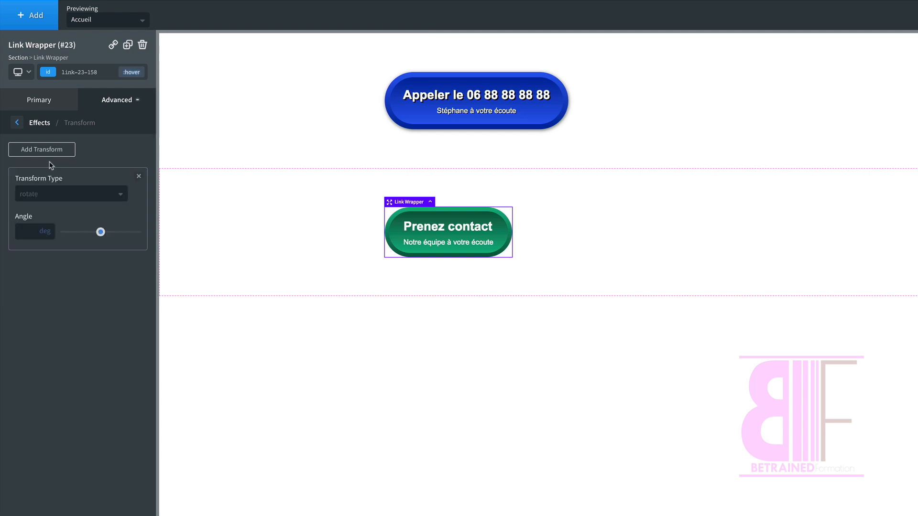
click(42, 194)
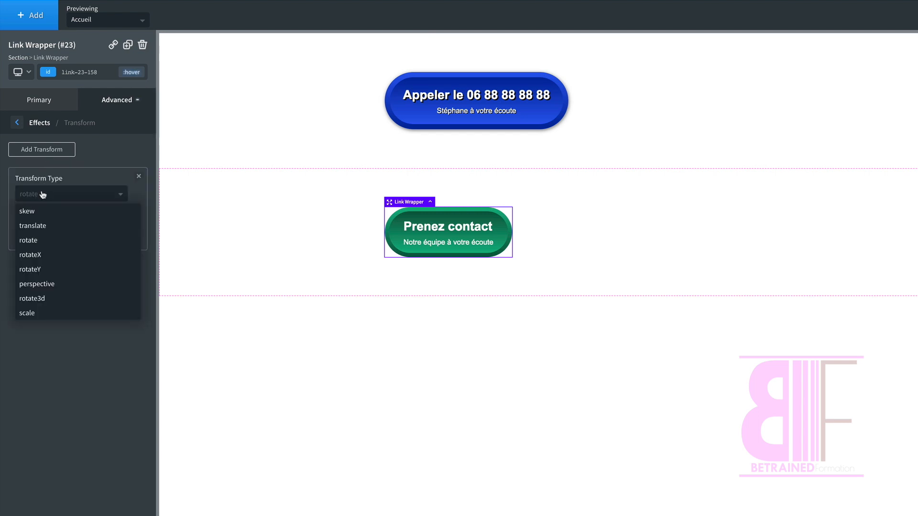
click(29, 313)
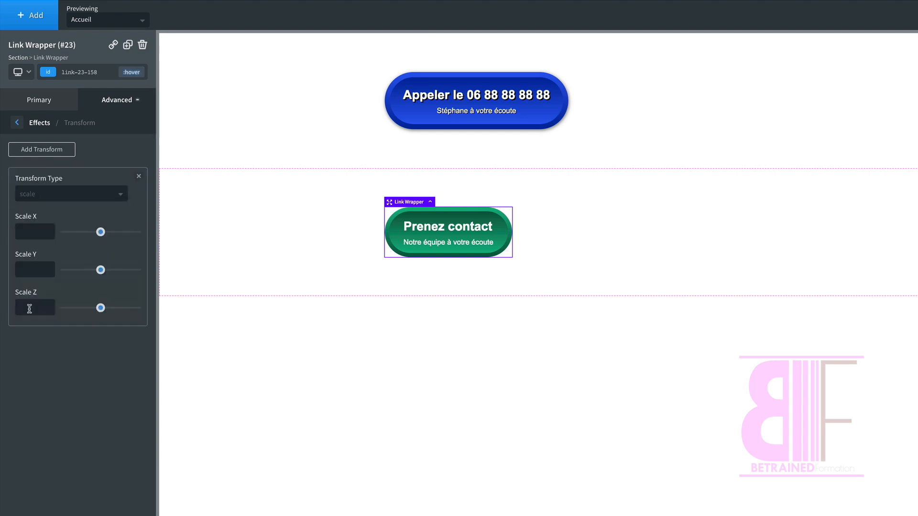
Step: Set the hover transform's Scale X, Scale Y and Scale Z to 1.1
click(35, 232)
text(1.1)
key(ctrl+a)
key(ctrl+c)
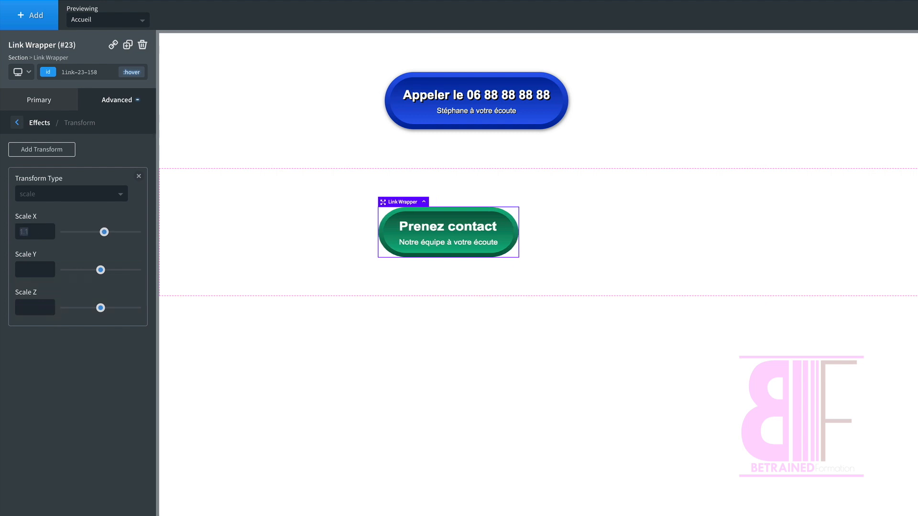
key(Tab)
key(Tab)
key(ctrl+v)
key(Tab)
key(Tab)
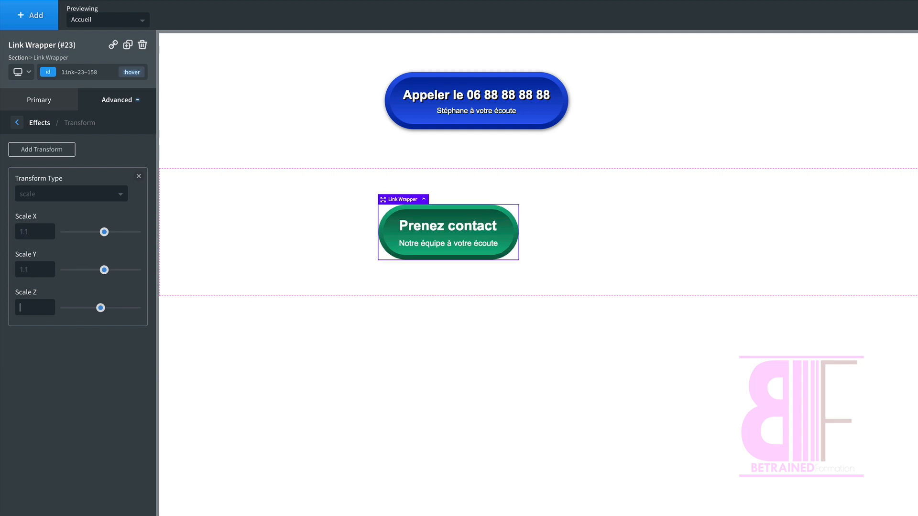
key(ctrl+v)
Step: Set a transition duration of 0.5 sec on the original state of the green button's link wrapper
click(137, 75)
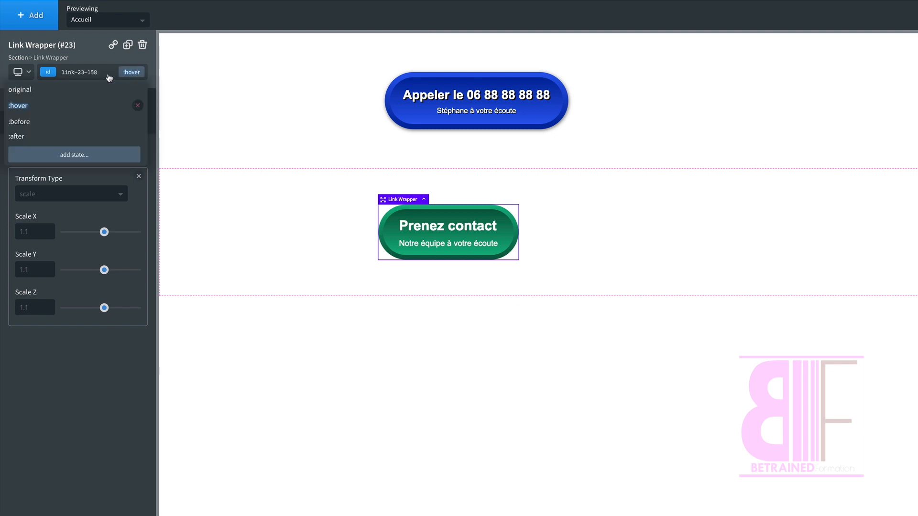
click(41, 90)
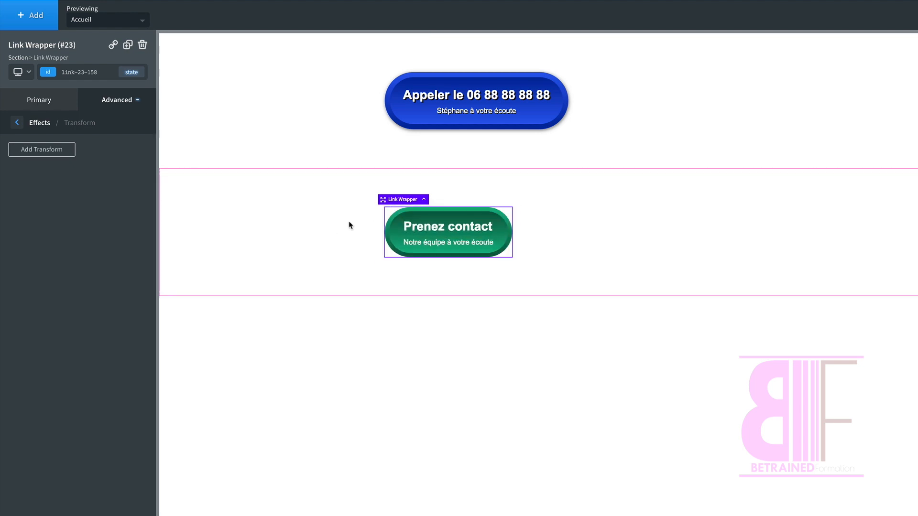
click(47, 101)
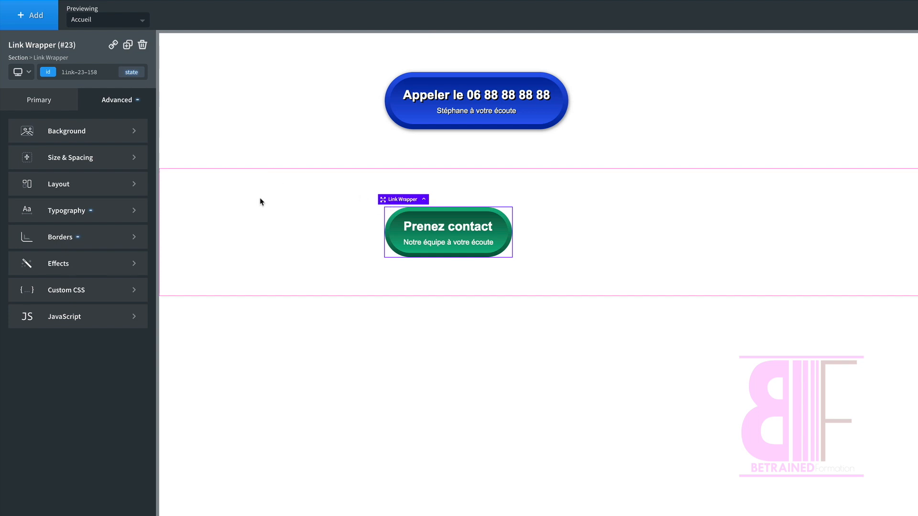
click(83, 264)
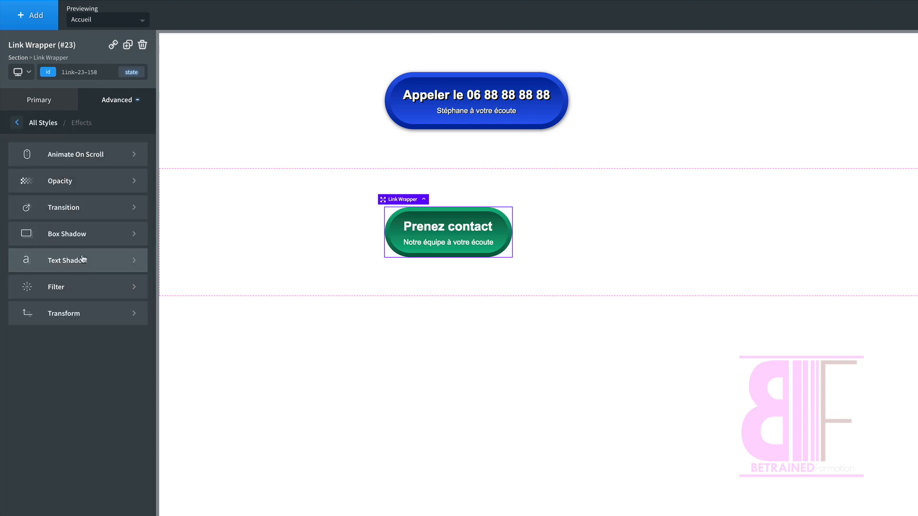
click(73, 206)
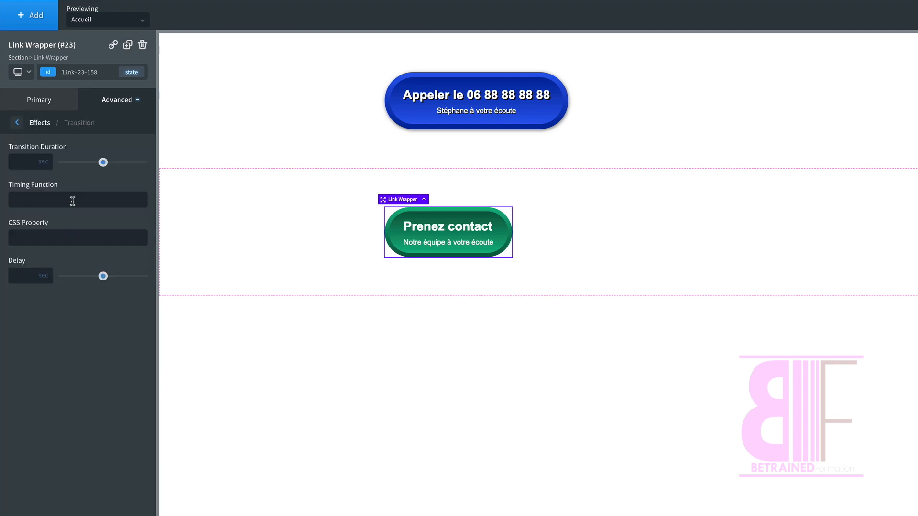
click(28, 161)
text(0.)
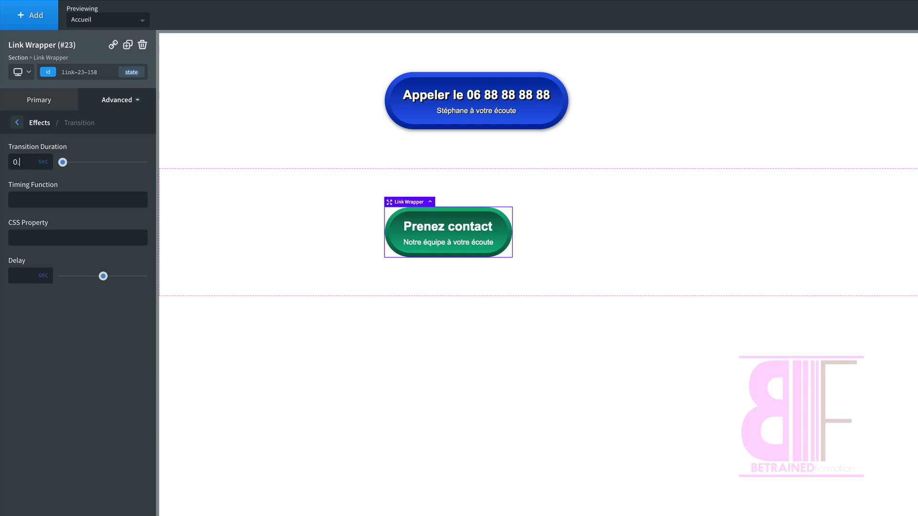
text(5)
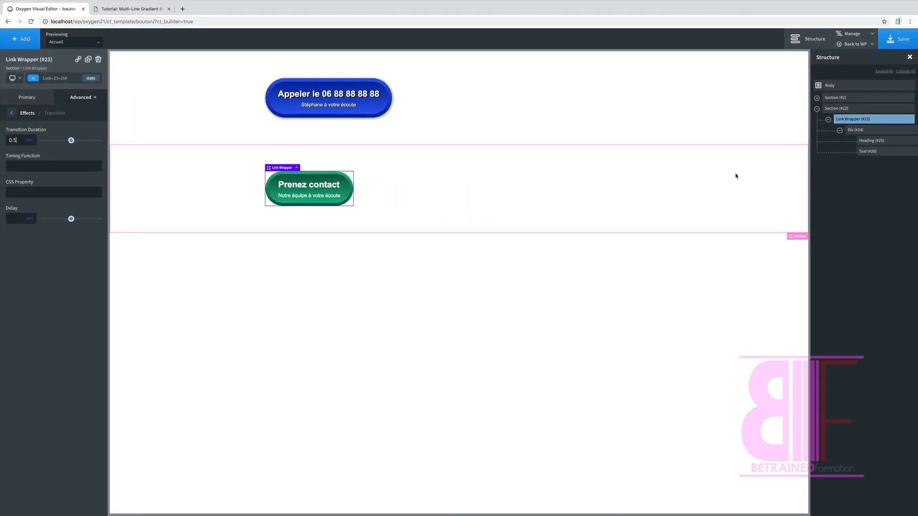
Step: Make the green button's link wrapper a re-usable part named "bouton2"
mouse_move(862, 119)
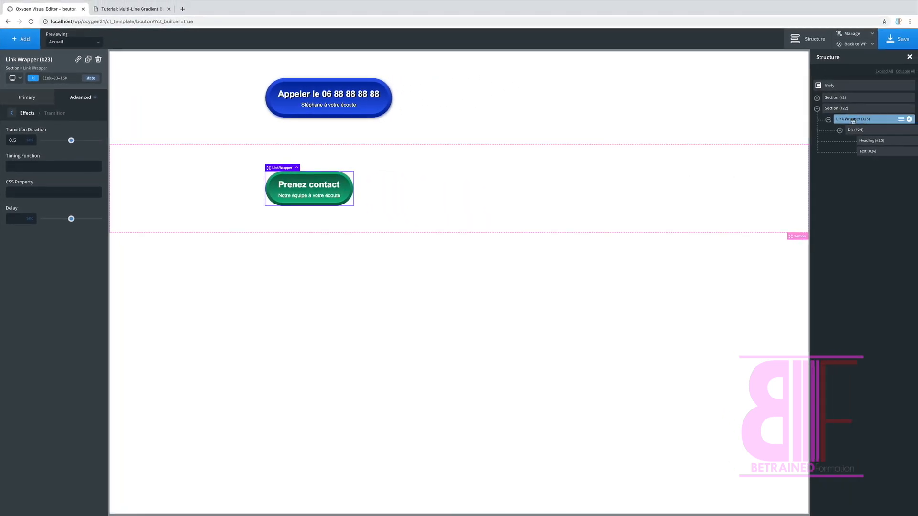
click(901, 120)
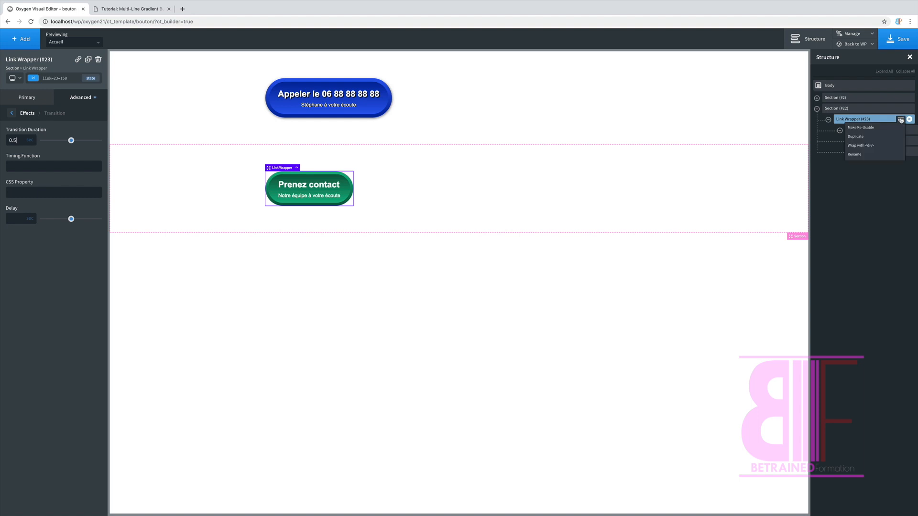
click(858, 128)
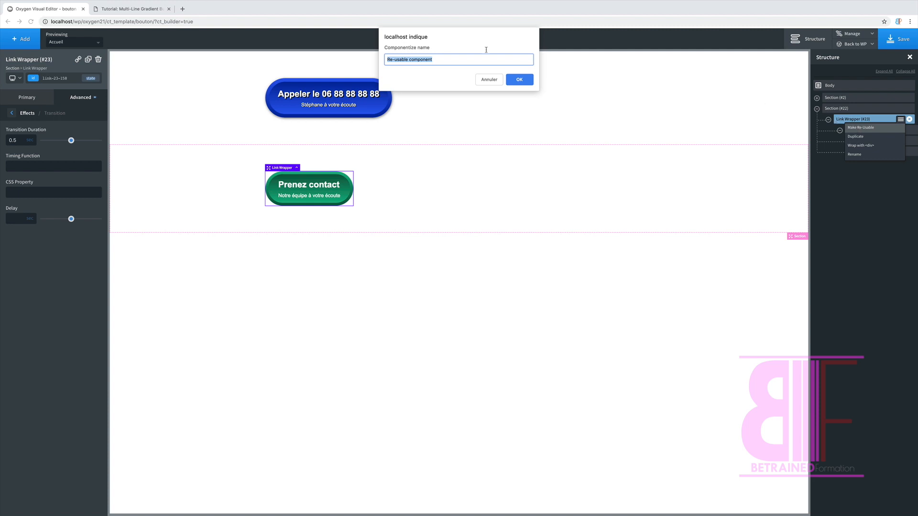
text(bouton2)
click(520, 80)
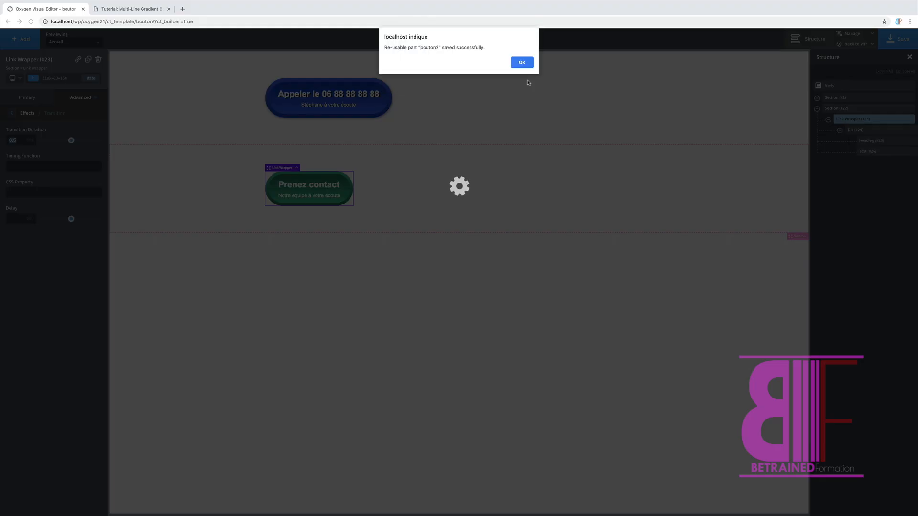
click(528, 65)
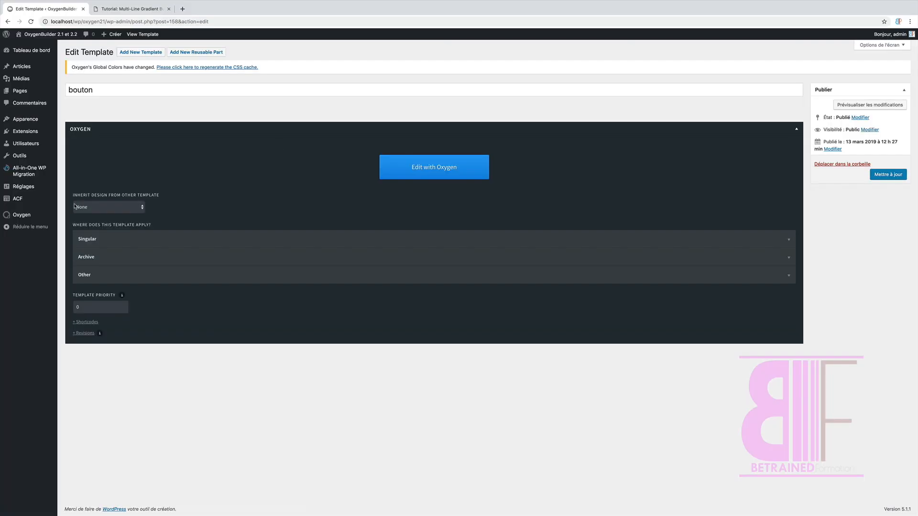
Step: Start a new Oxygen template in the WordPress admin and apply it to Catch All
mouse_move(36, 219)
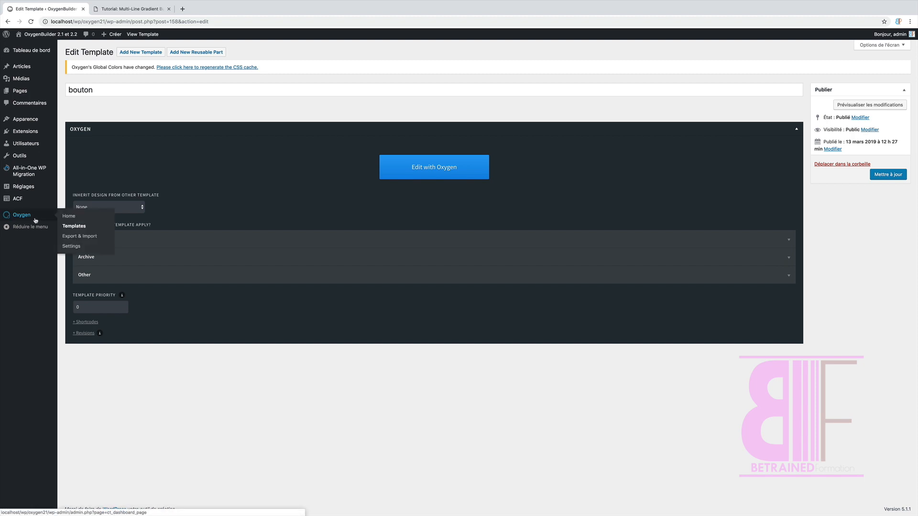
click(74, 227)
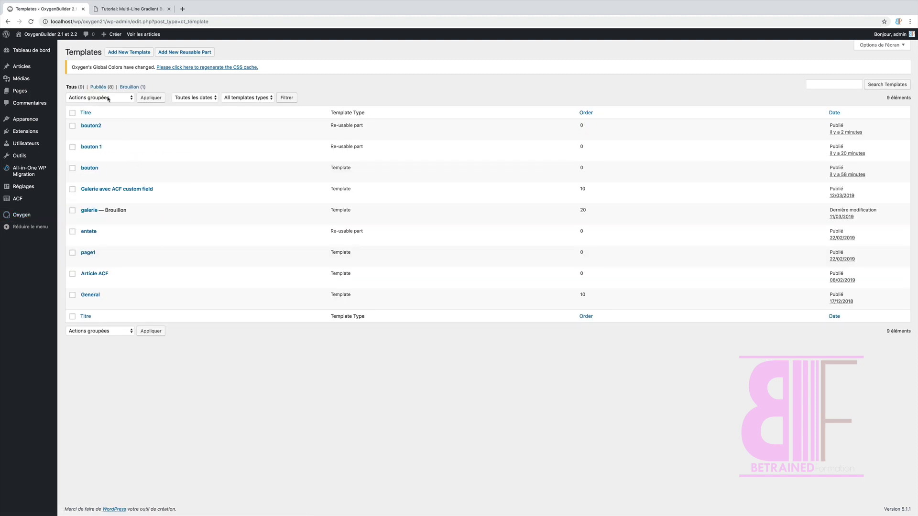
click(130, 52)
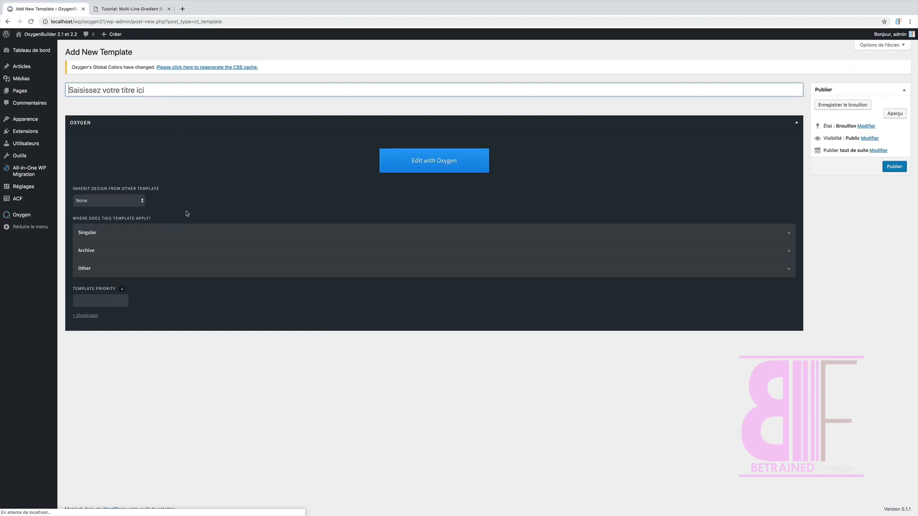
click(109, 263)
click(94, 343)
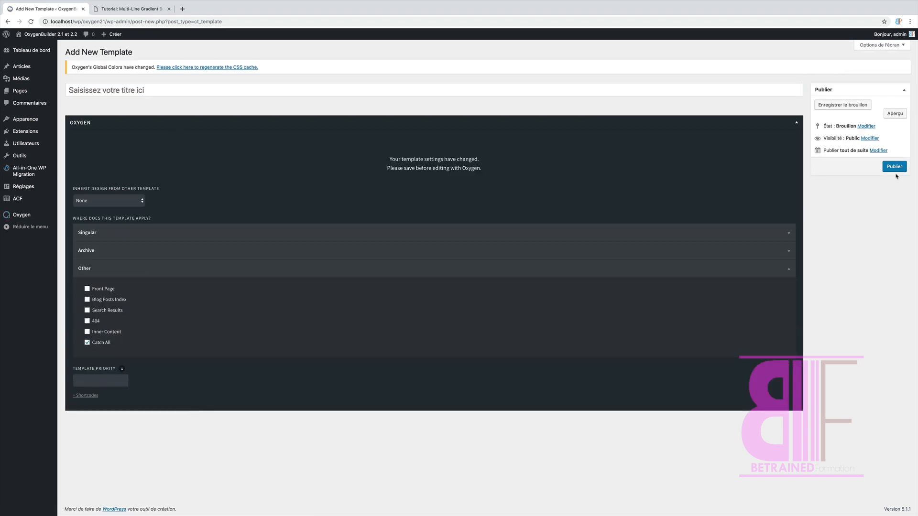
Step: Title the new template "Bloc call to action 1" and publish it
click(146, 86)
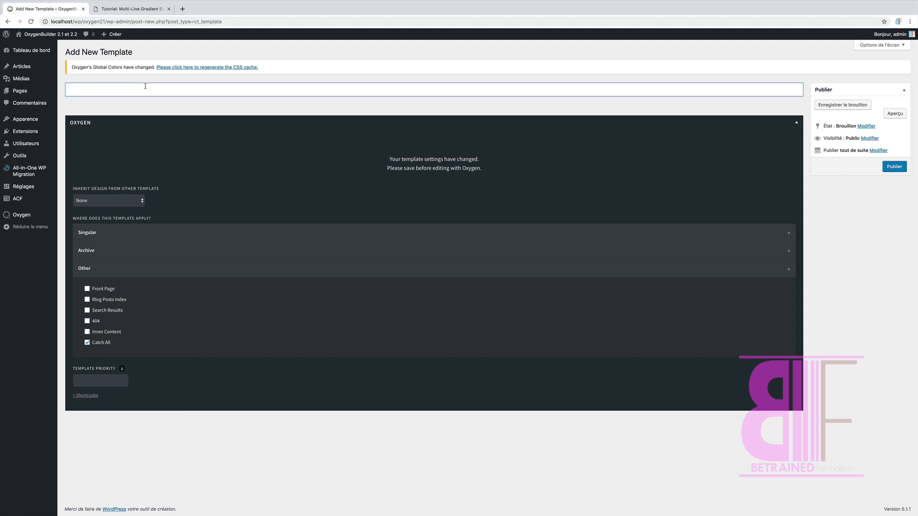
text(Bloc call to action 1)
click(890, 167)
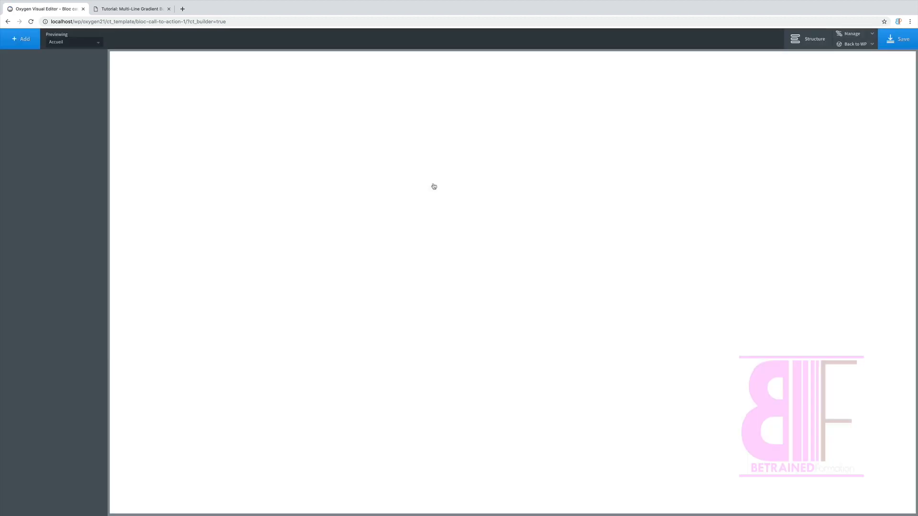
Step: Add a section to the empty "Bloc call to action 1" template
click(21, 39)
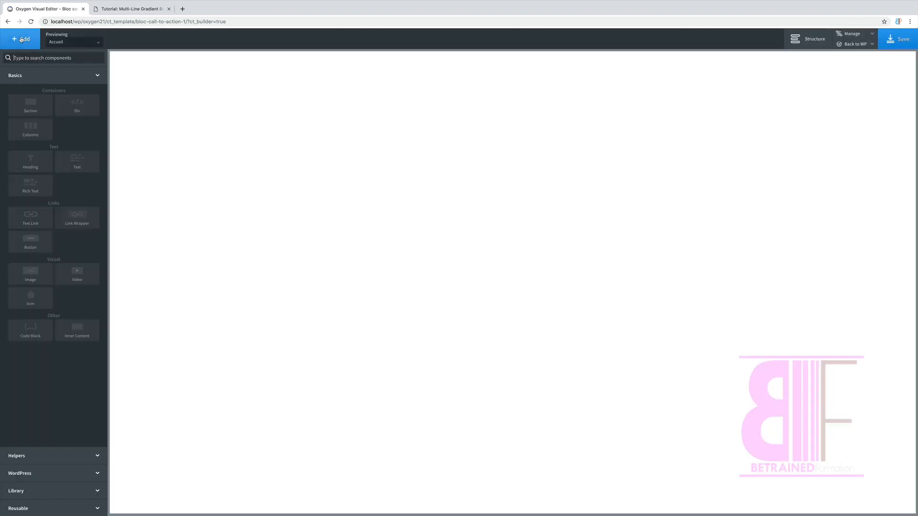
text(sec)
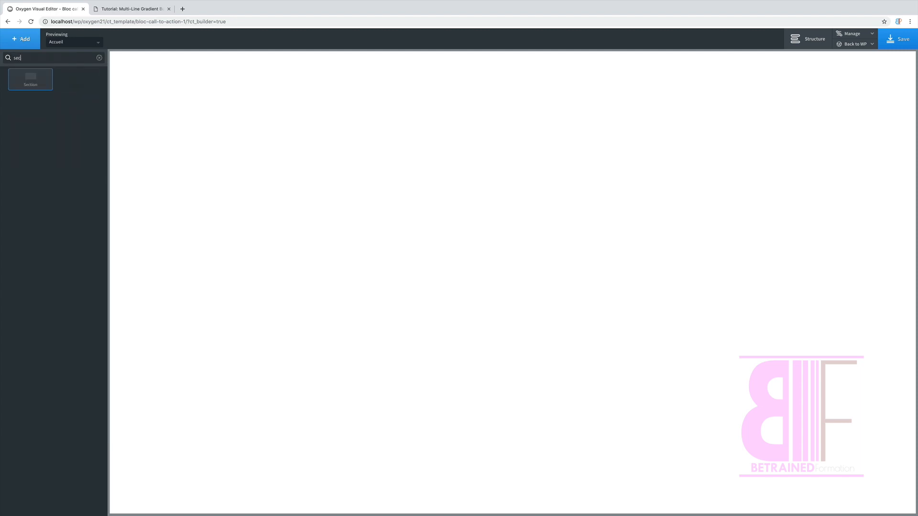
key(Return)
Step: Insert a Columns component with the 50 50 layout inside the section
click(28, 40)
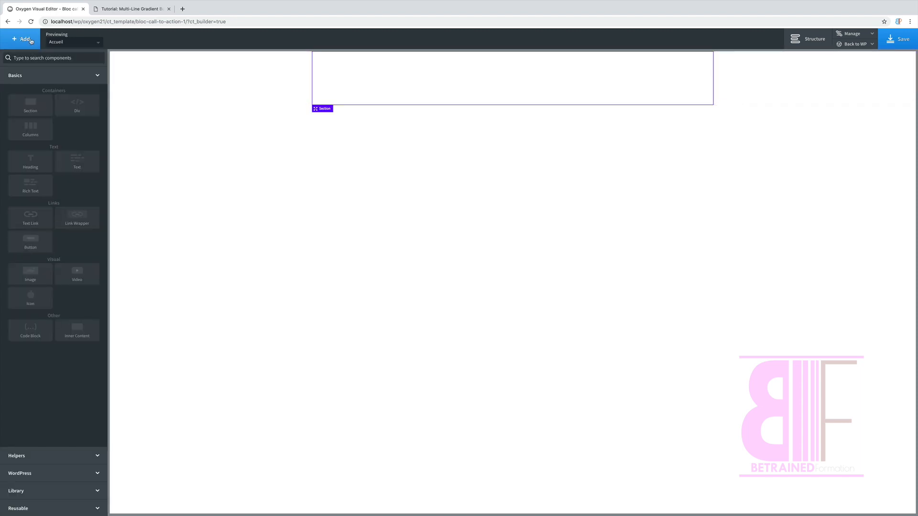
text(he)
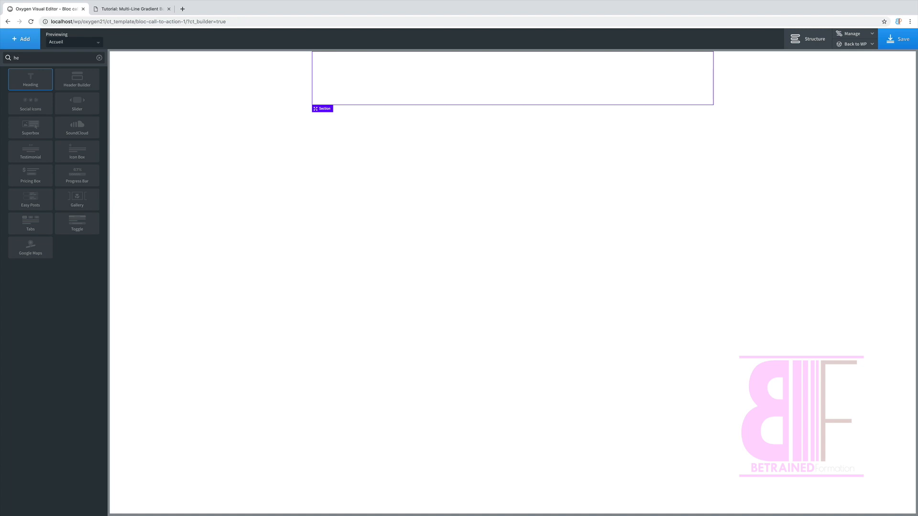
key(BackSpace)
text(co)
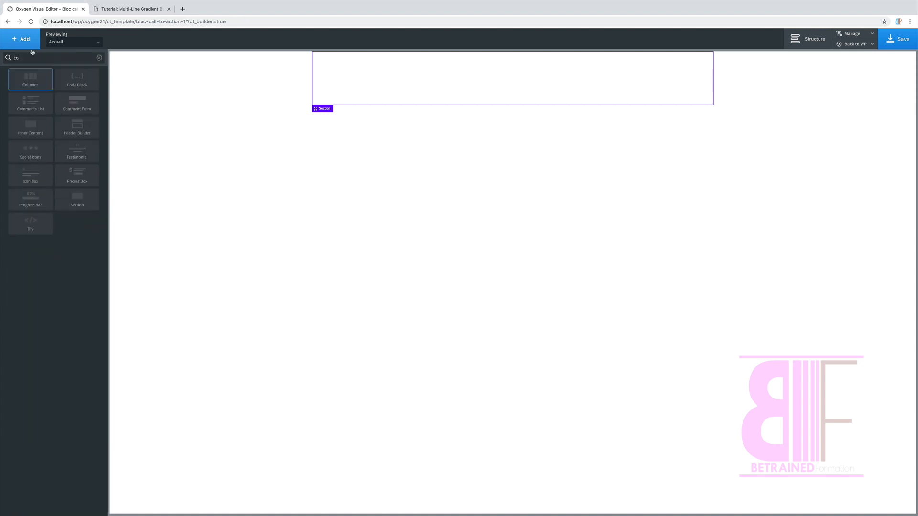
click(30, 83)
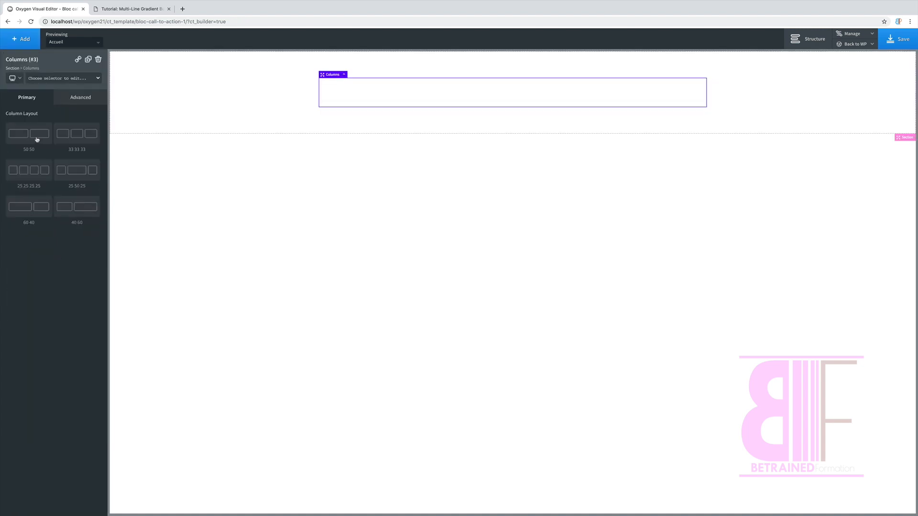
click(37, 140)
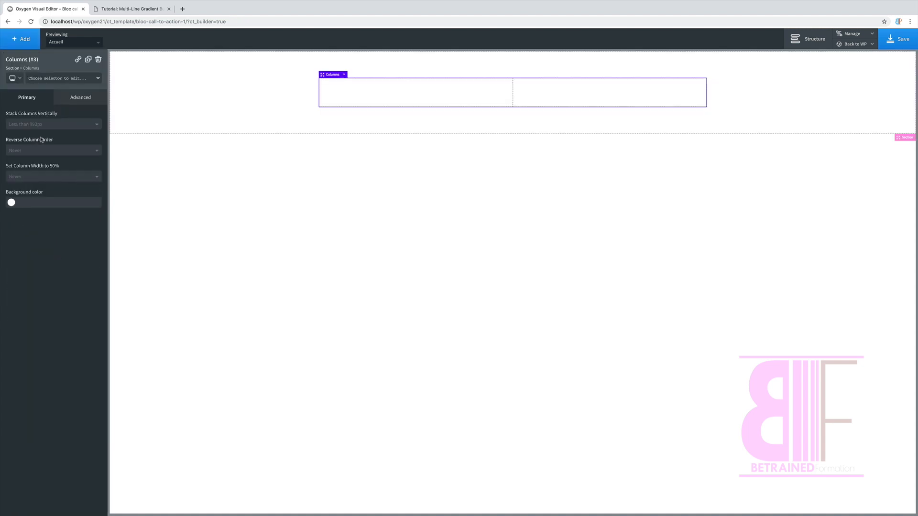
Step: Show the page structure and delete the second column's div, Div (#5)
click(807, 39)
click(829, 110)
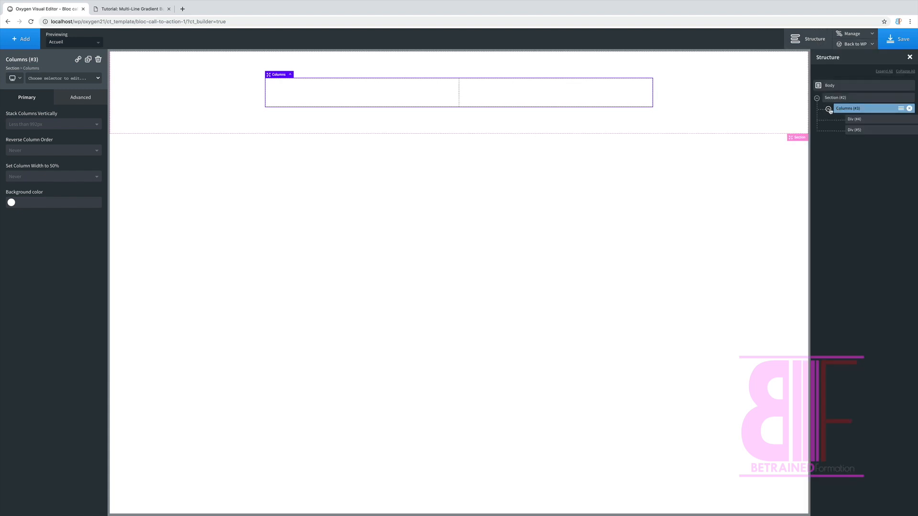
click(864, 130)
click(914, 130)
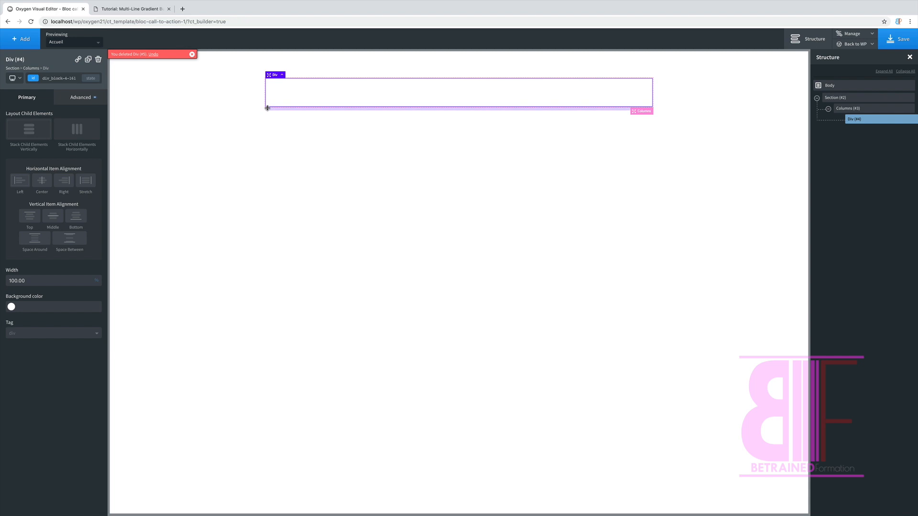
Step: Add a heading and a text block below it inside the remaining column div
click(28, 43)
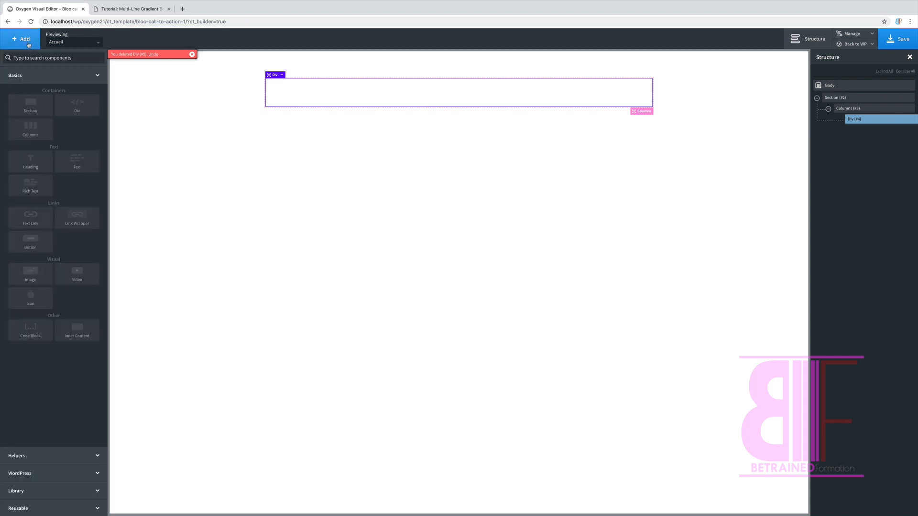
text(hea)
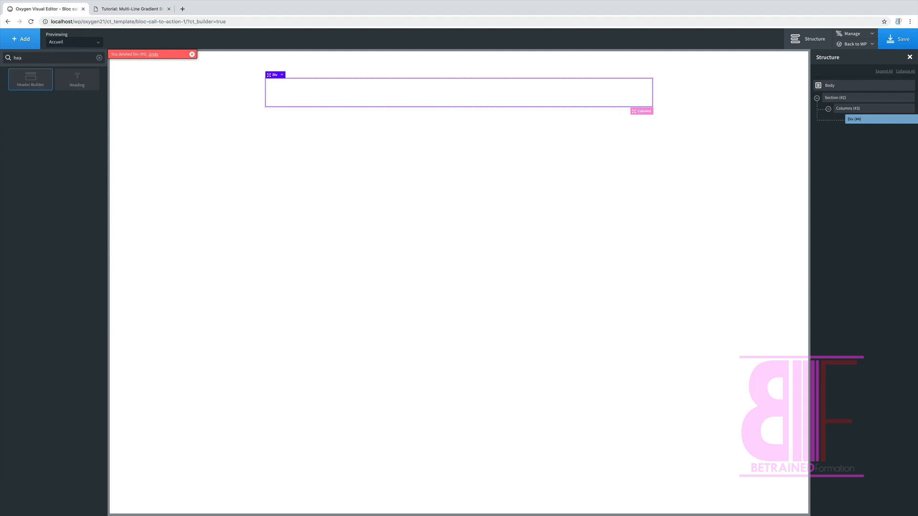
click(77, 79)
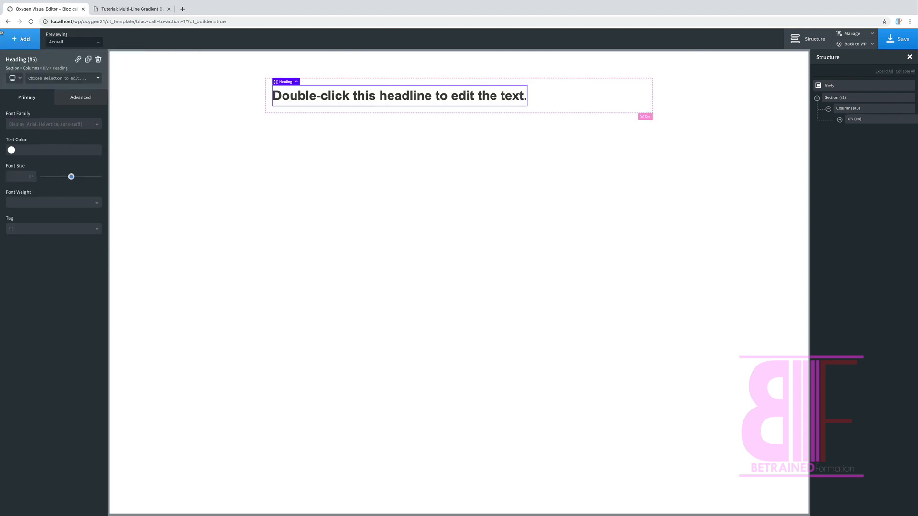
click(20, 42)
text(tex)
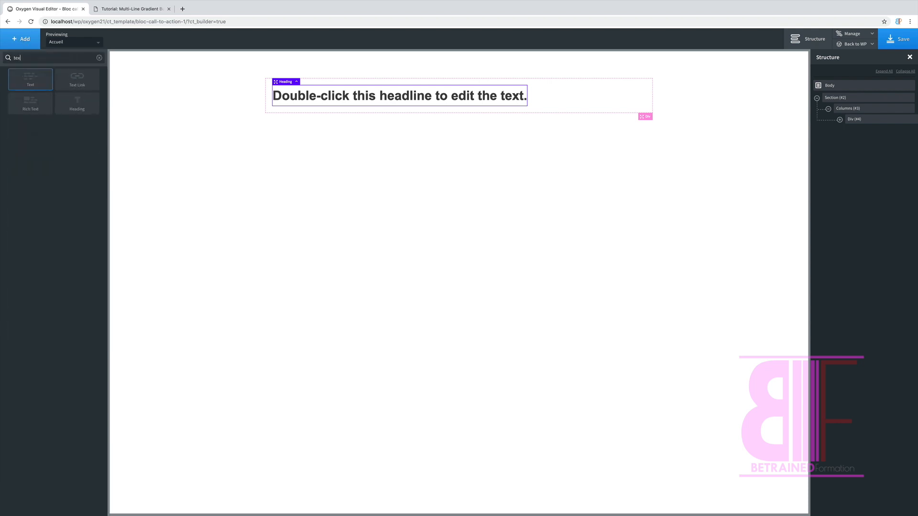
click(30, 85)
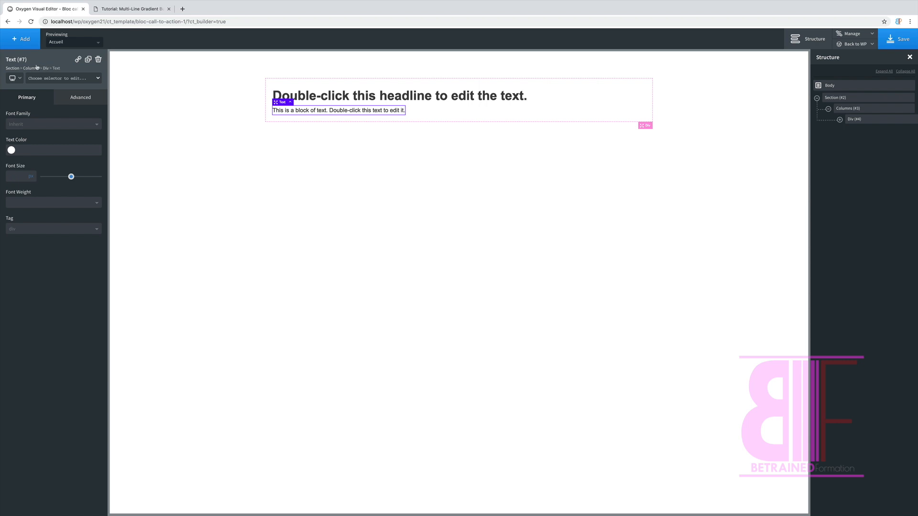
Step: Insert the re-usable part "bouton2" as a single component below the text block
click(23, 43)
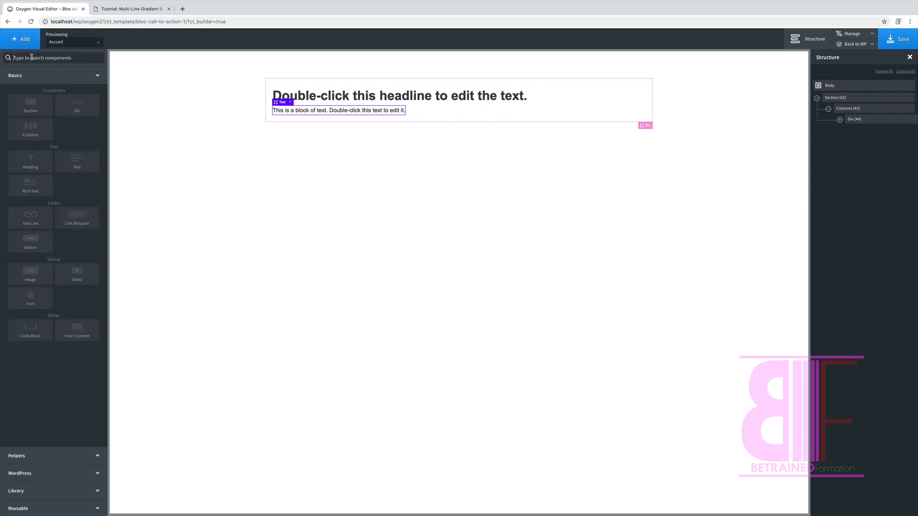
text(bout)
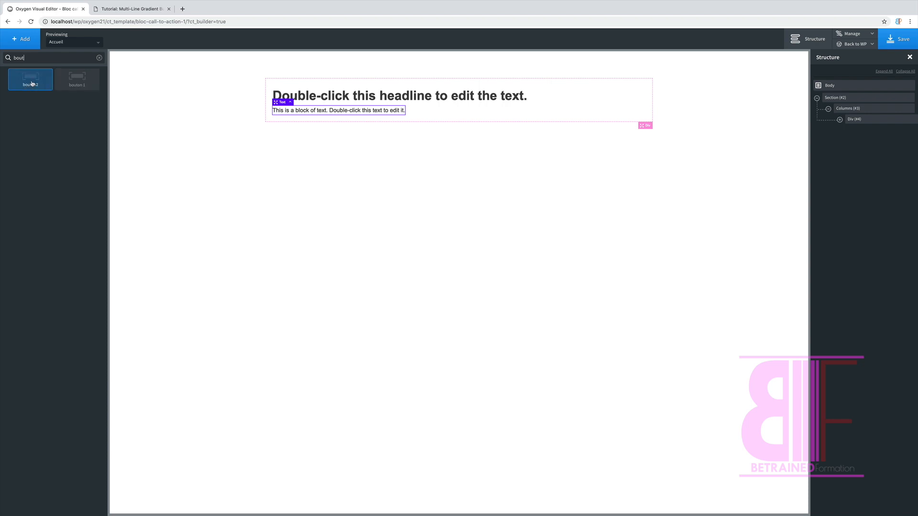
mouse_move(32, 84)
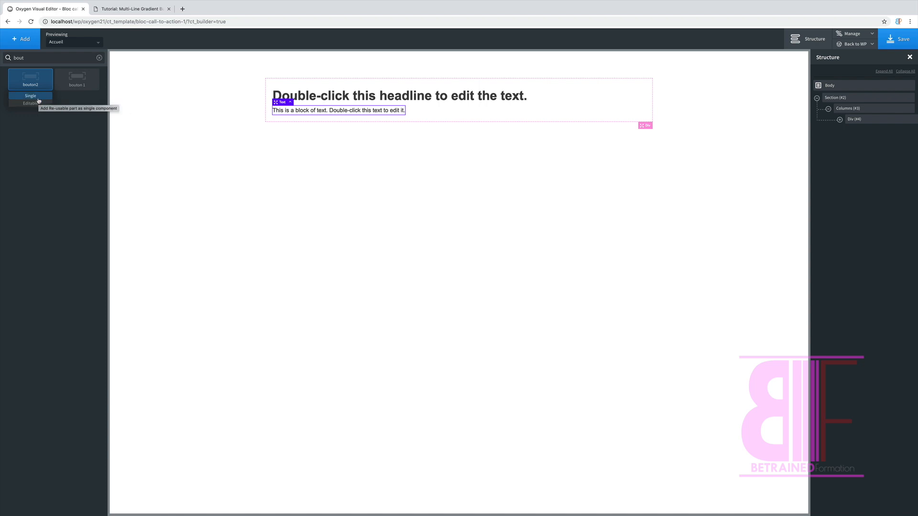
click(38, 99)
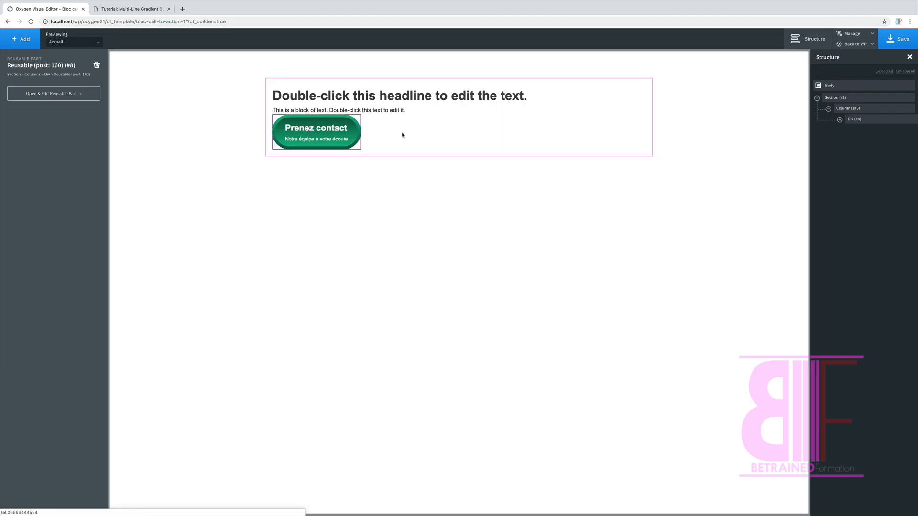
Step: Add a little space below the heading and below the text block by increasing their bottom margins
click(386, 105)
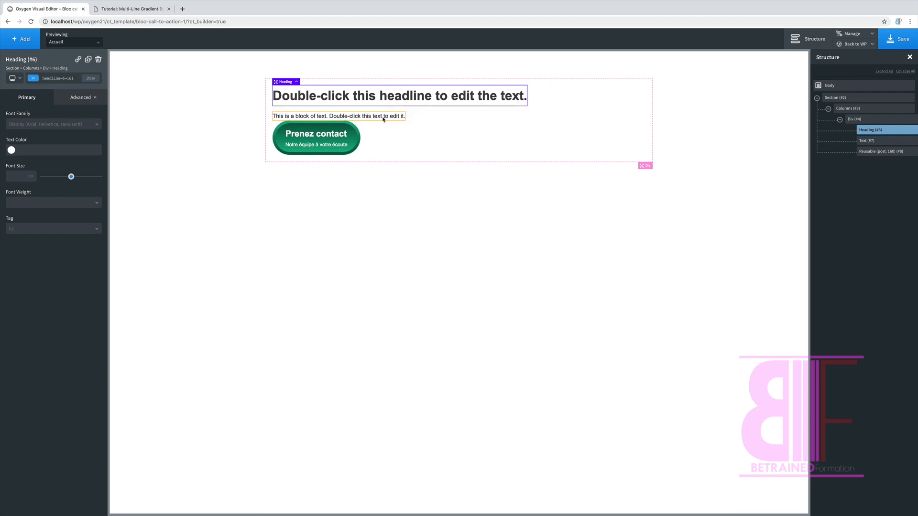
click(383, 119)
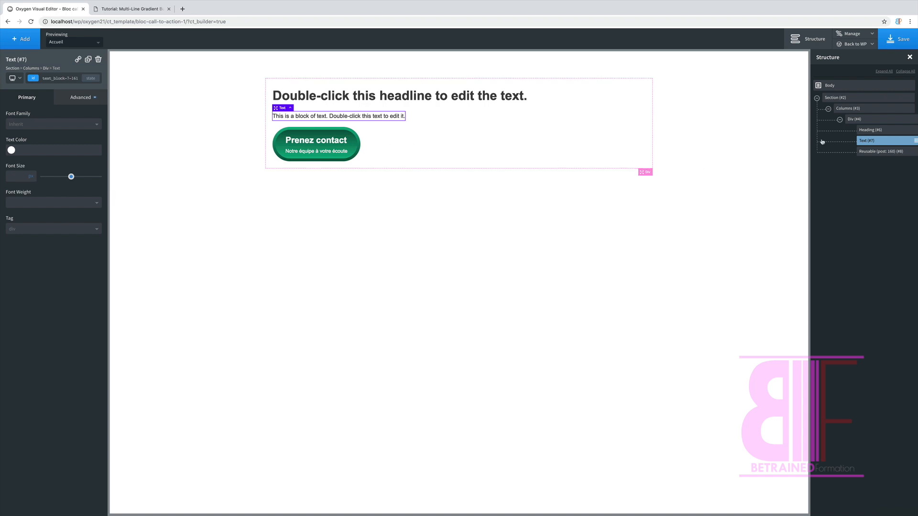
Step: Duplicate the column div, Div (#4), with its heading, text block and button to make a second column
click(866, 120)
click(905, 119)
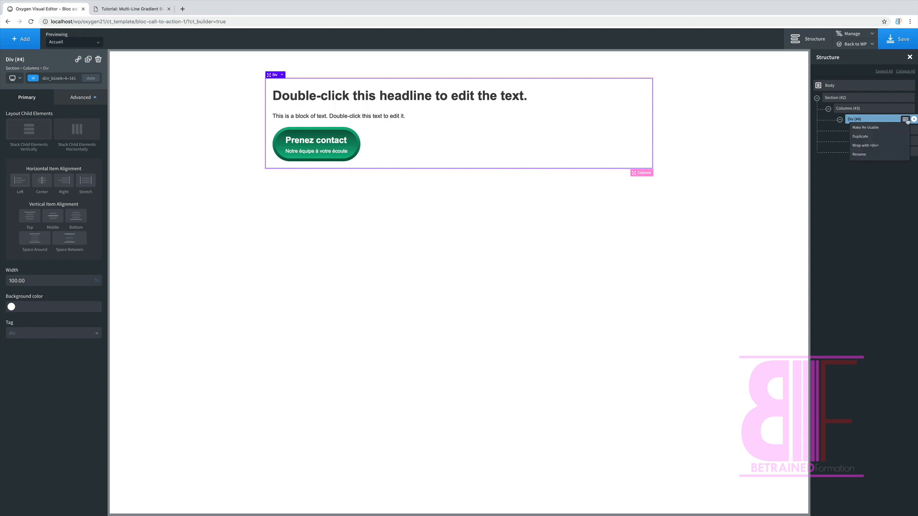
click(861, 137)
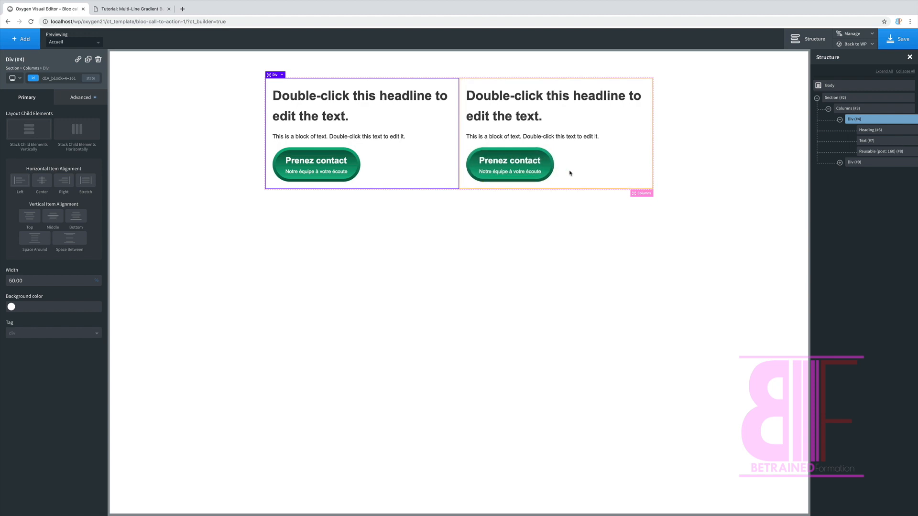
Step: Delete the re-usable button part from the duplicated column div and dismiss the deletion notice
click(839, 162)
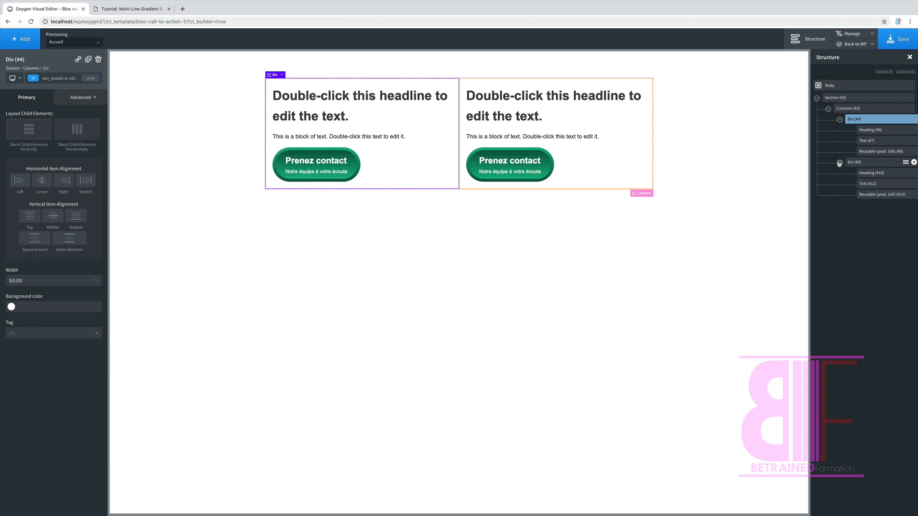
click(867, 194)
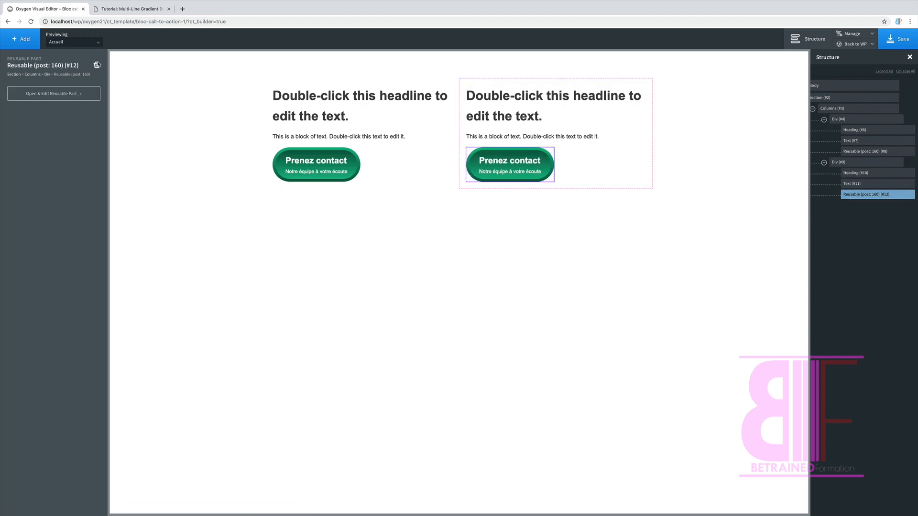
click(97, 65)
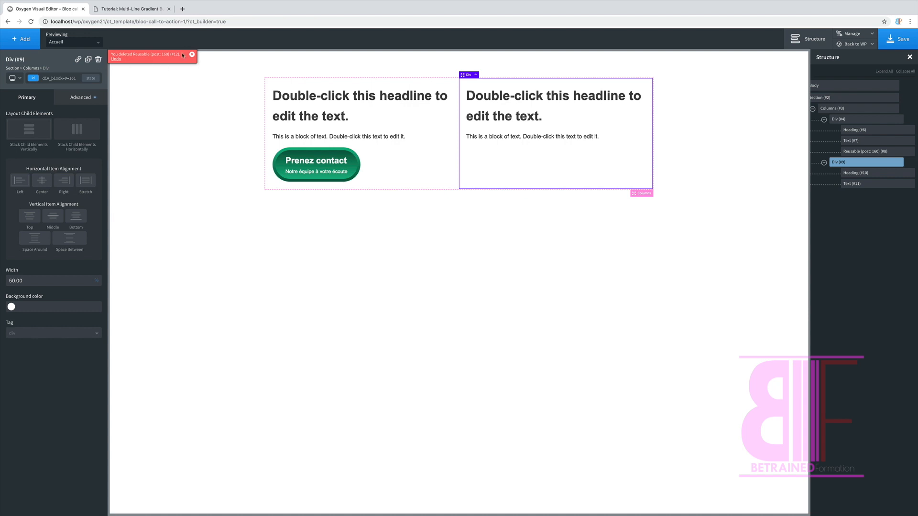
click(192, 54)
Step: Insert the re-usable part "bouton 1" as a single component below the second column's text block
click(28, 41)
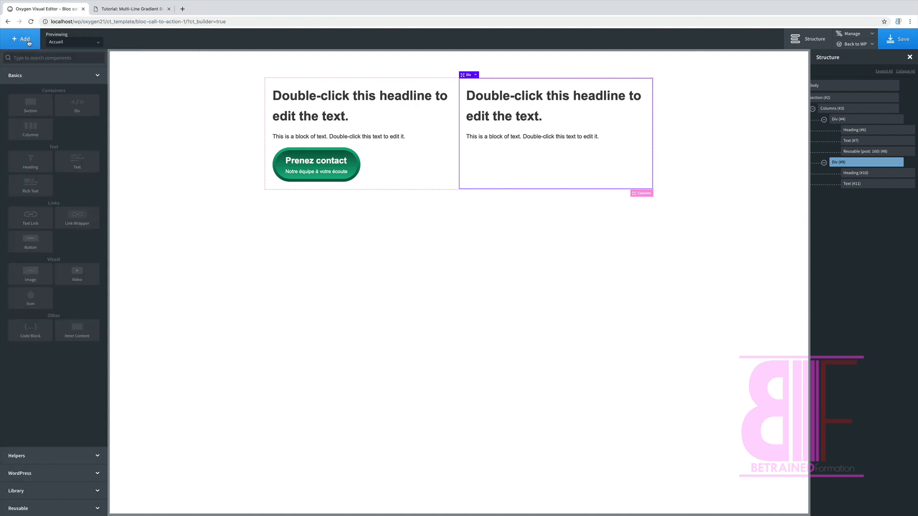
click(34, 58)
text(bou)
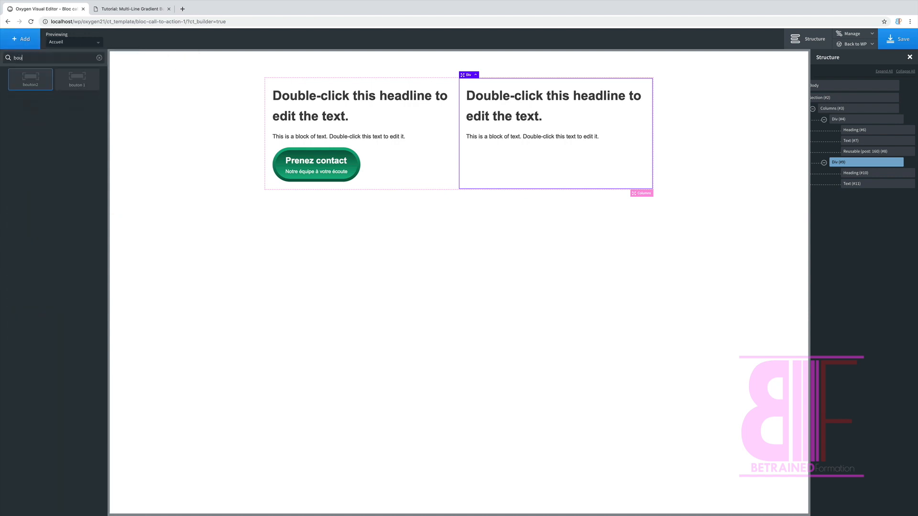
mouse_move(82, 80)
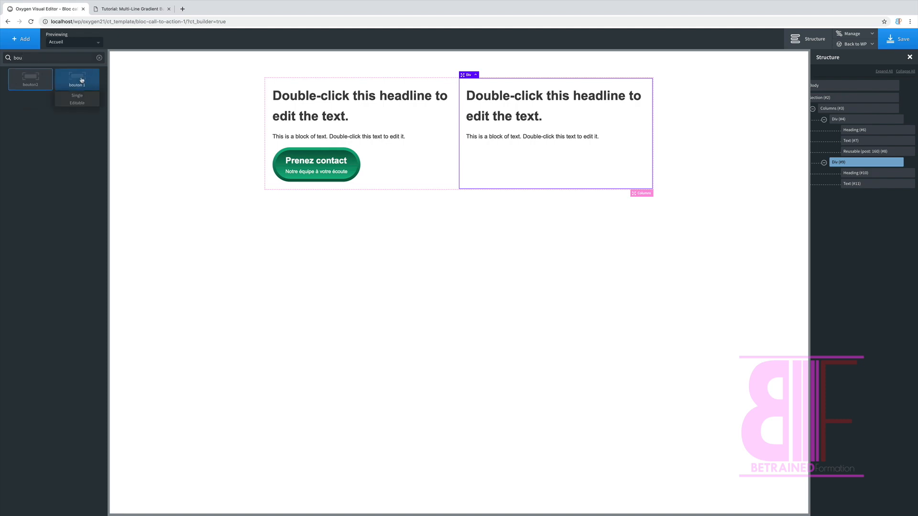
click(77, 95)
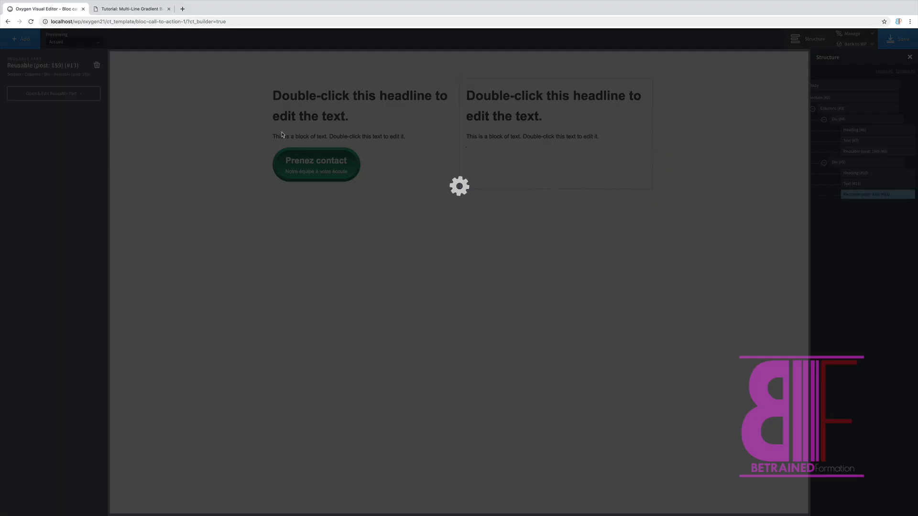